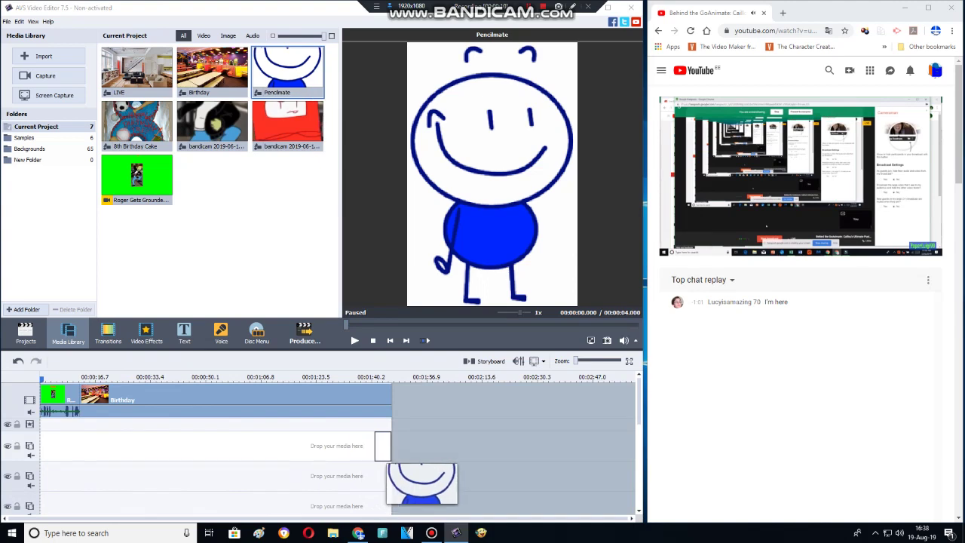
# Place the Pencilmate overlay along the whole Birthday clip, then shrink it and position it in the middle of the arcade scene
pyautogui.moveTo(376, 445)
pyautogui.mouseDown()
pyautogui.moveTo(78, 446)
pyautogui.moveTo(85, 440)
pyautogui.mouseUp()
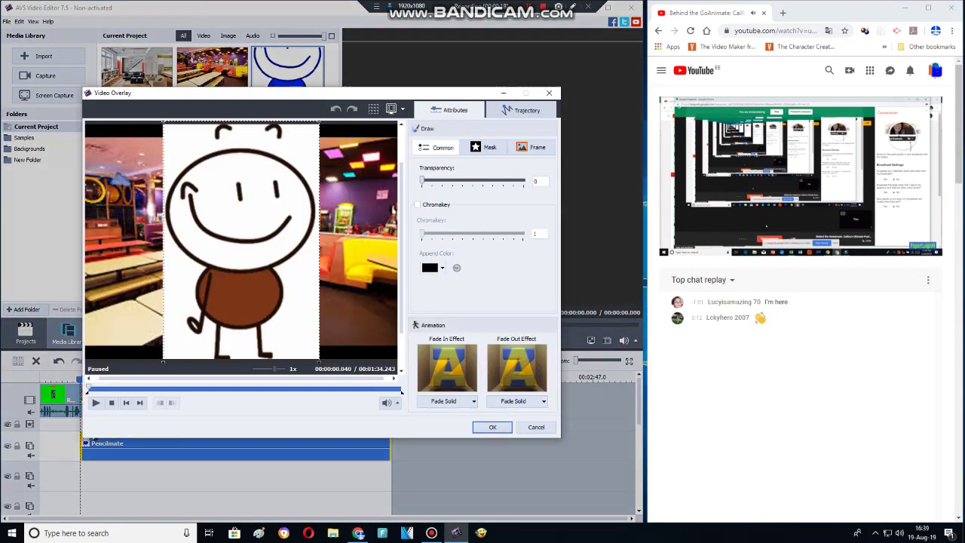
pyautogui.moveTo(319, 362); pyautogui.dragTo(263, 275)
pyautogui.moveTo(245, 249); pyautogui.dragTo(269, 274)
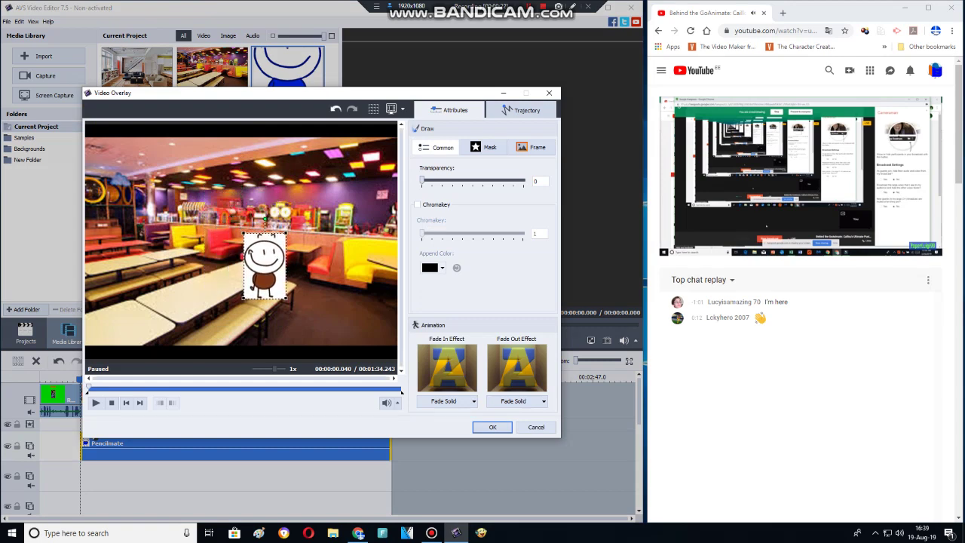
pyautogui.click(493, 426)
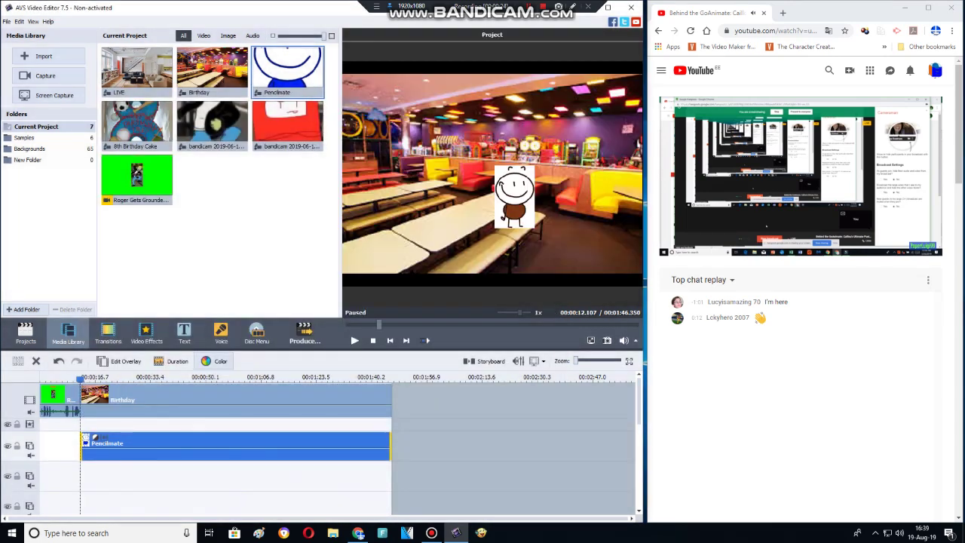
pyautogui.click(215, 362)
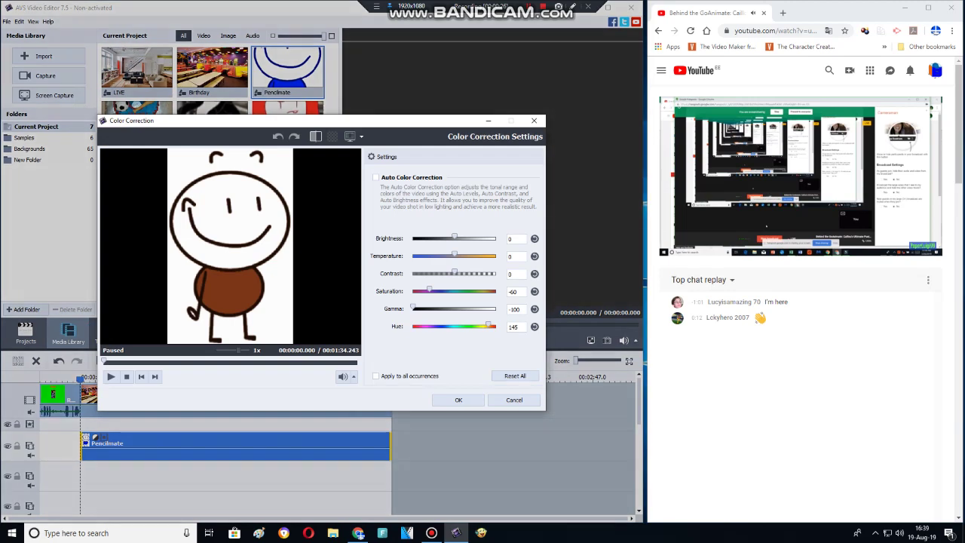
pyautogui.click(514, 400)
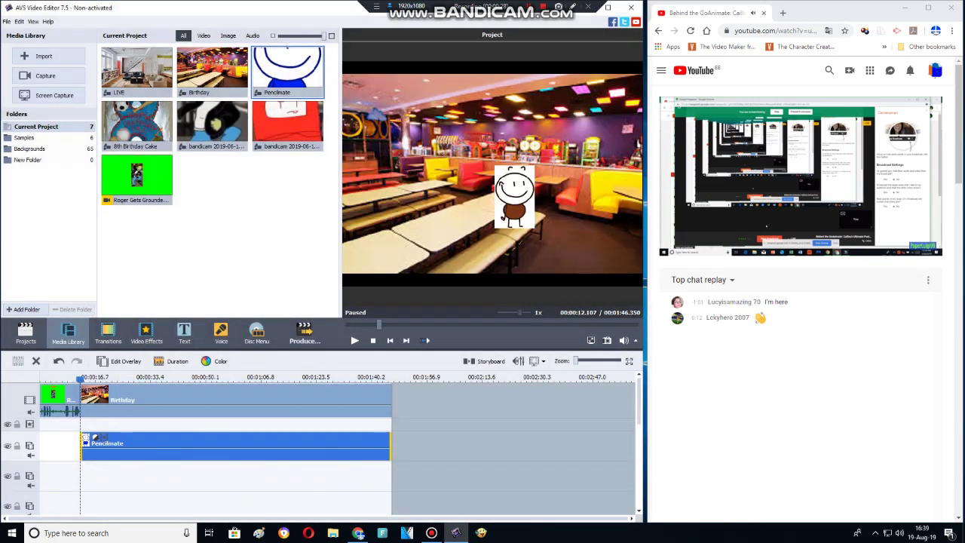
pyautogui.moveTo(212, 121); pyautogui.dragTo(80, 467)
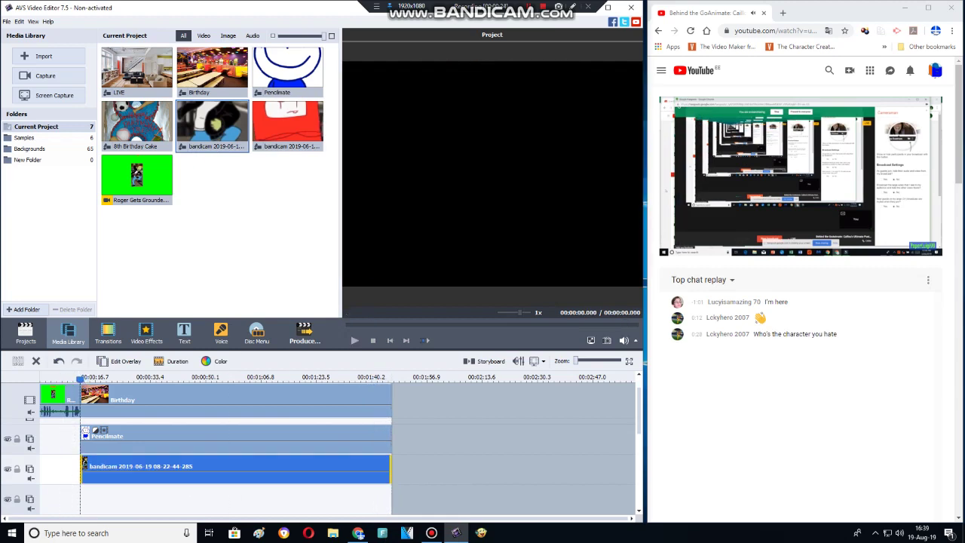
pyautogui.doubleClick(143, 467)
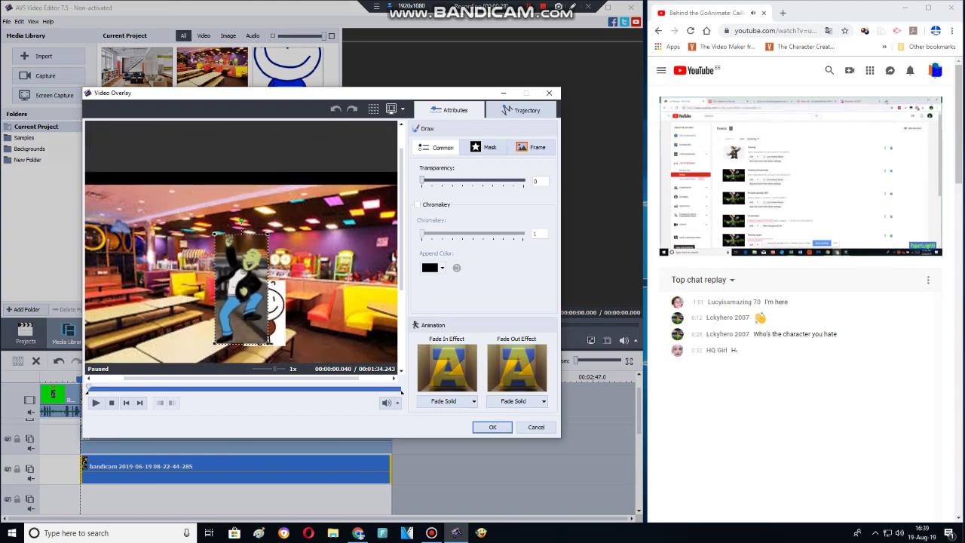
pyautogui.moveTo(254, 267); pyautogui.dragTo(235, 287)
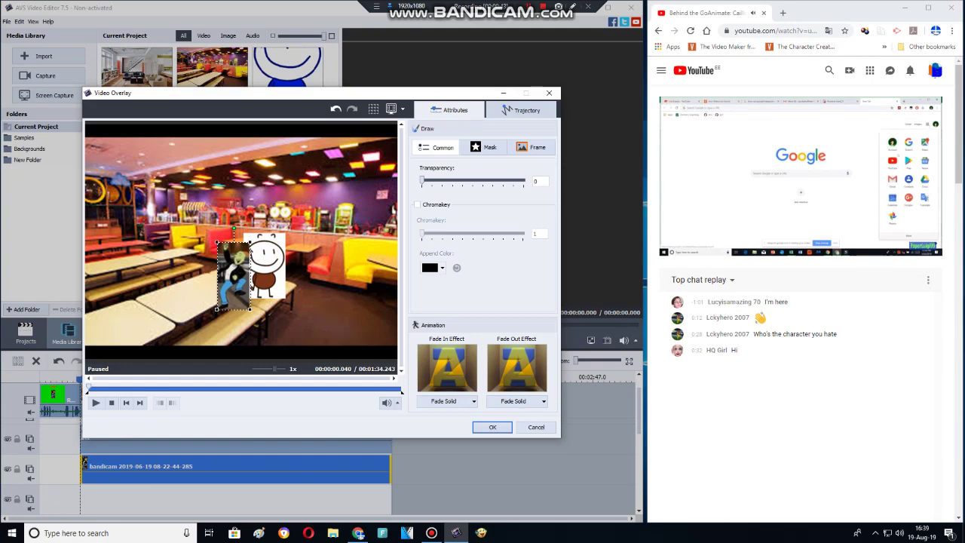
pyautogui.click(493, 428)
pyautogui.moveTo(288, 125); pyautogui.dragTo(82, 496)
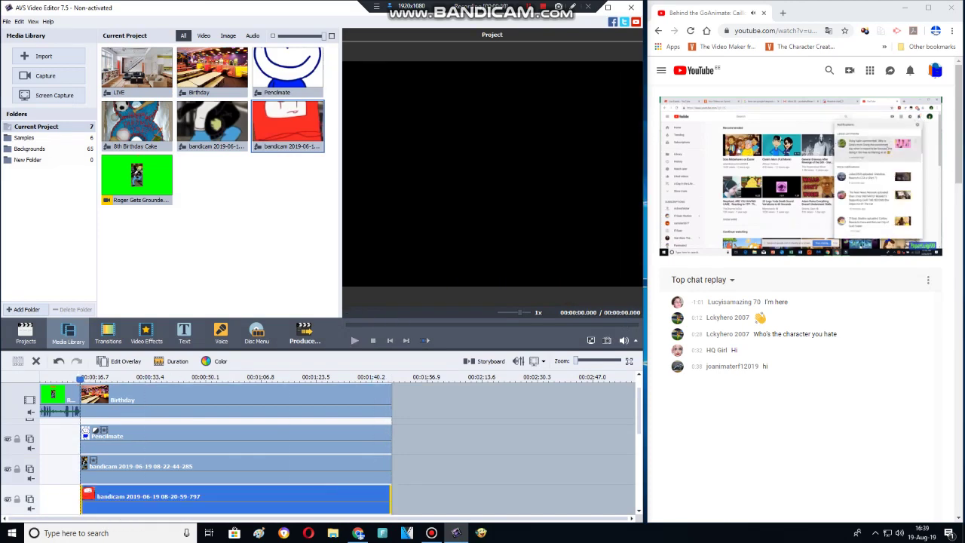
pyautogui.doubleClick(151, 497)
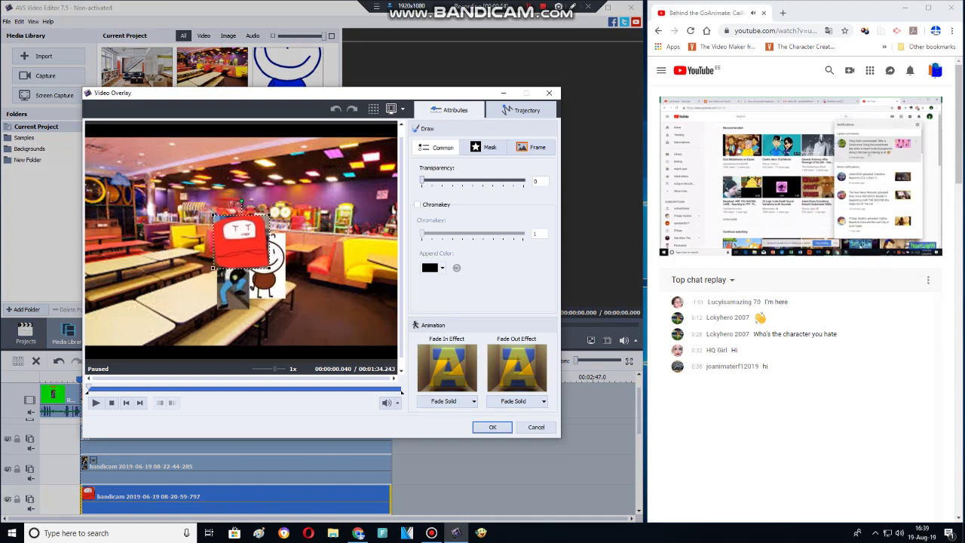
pyautogui.click(926, 246)
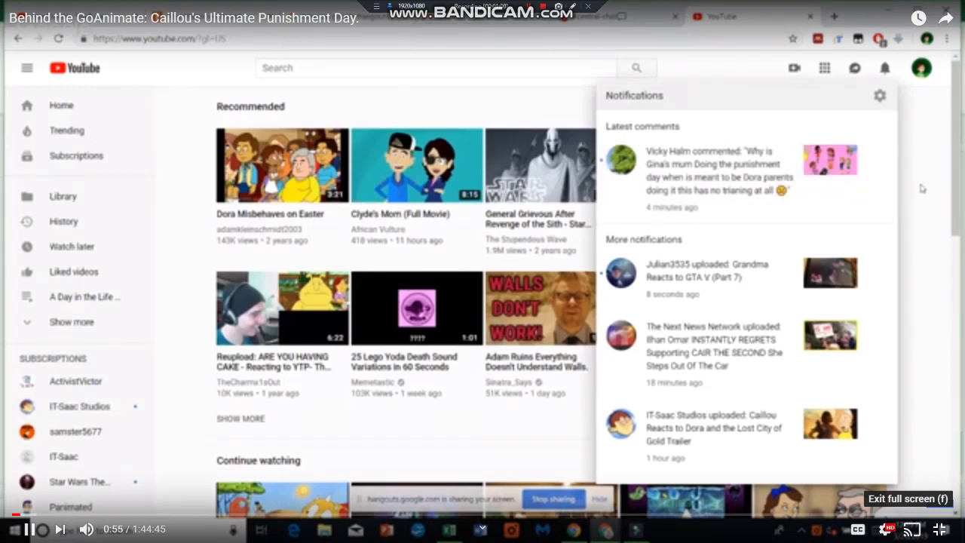
pyautogui.click(939, 529)
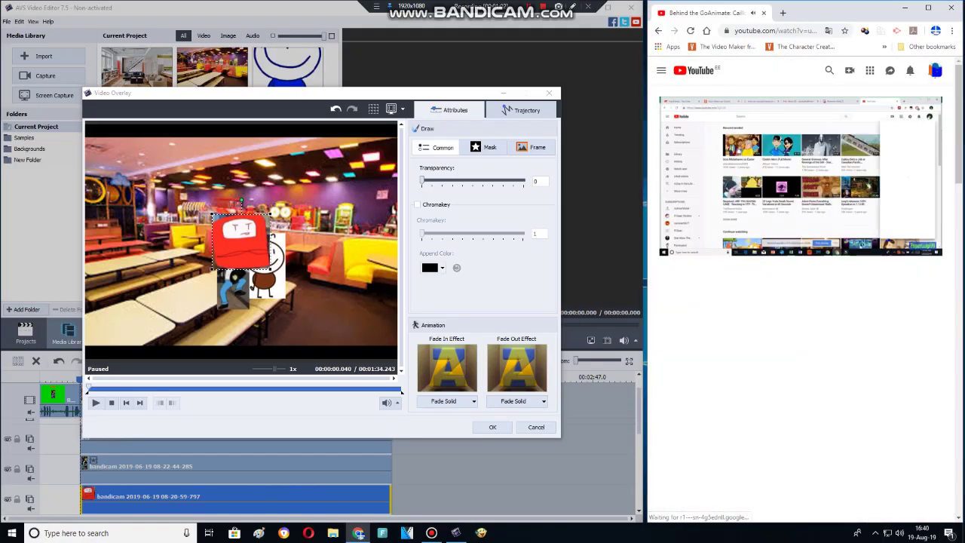
pyautogui.moveTo(204, 258); pyautogui.dragTo(203, 305)
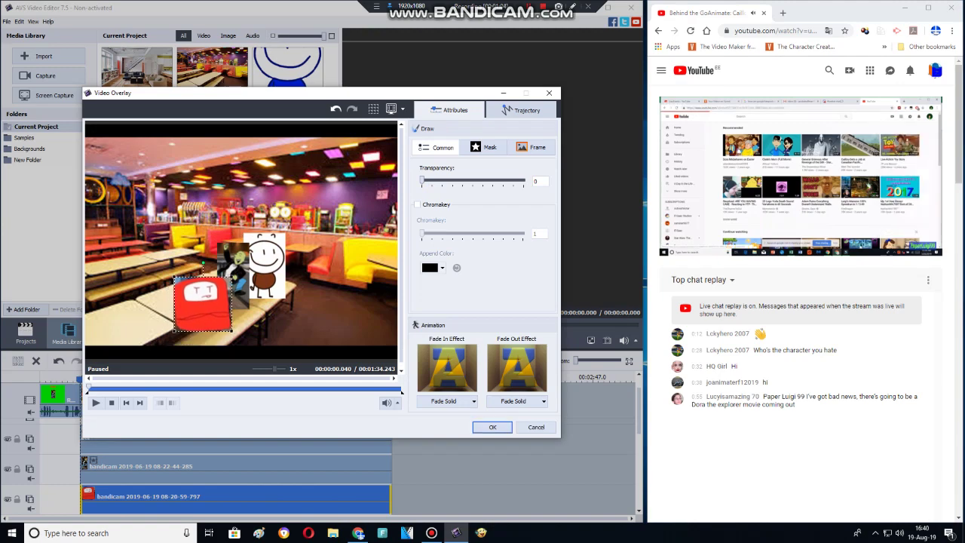
pyautogui.click(492, 428)
# Add the 8th Birthday Cake image on a free overlay line below the red character, aligned with the Birthday clip
pyautogui.moveTo(638, 411); pyautogui.dragTo(638, 463)
pyautogui.rightClick(55, 465)
pyautogui.click(72, 445)
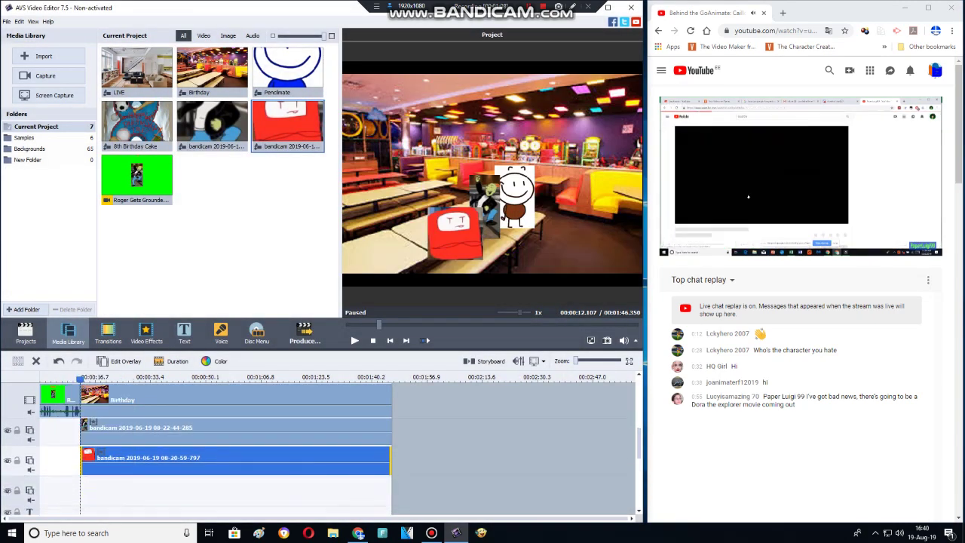
pyautogui.moveTo(137, 124); pyautogui.dragTo(80, 494)
# Shrink the 8th Birthday Cake overlay, rotate it a quarter turn counter-clockwise and move it onto the table by the red character
pyautogui.doubleClick(106, 494)
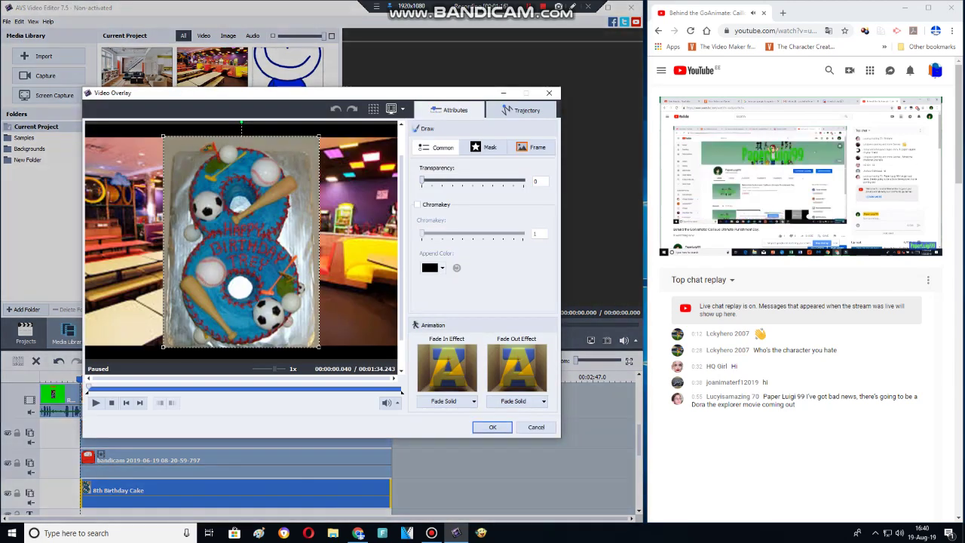
pyautogui.moveTo(319, 347); pyautogui.dragTo(273, 285)
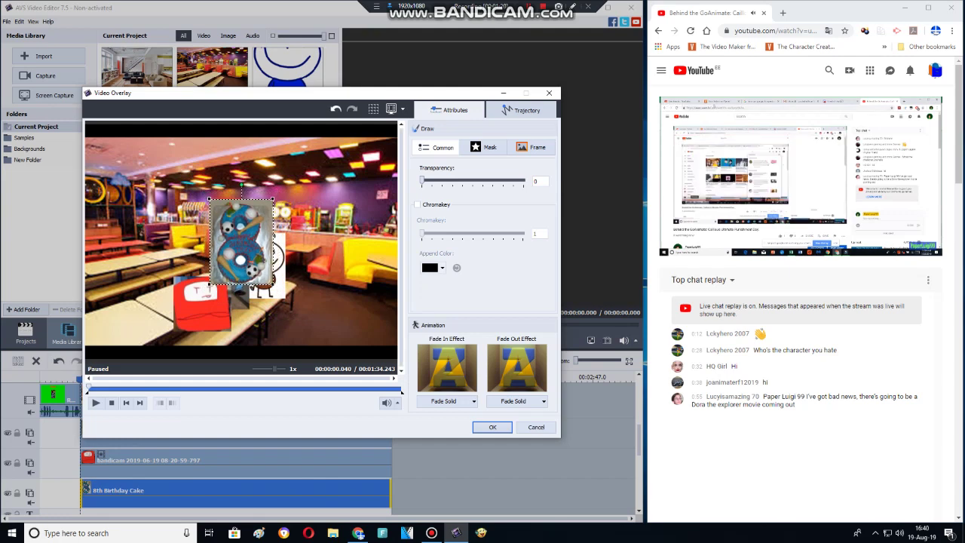
pyautogui.moveTo(241, 184); pyautogui.dragTo(189, 274)
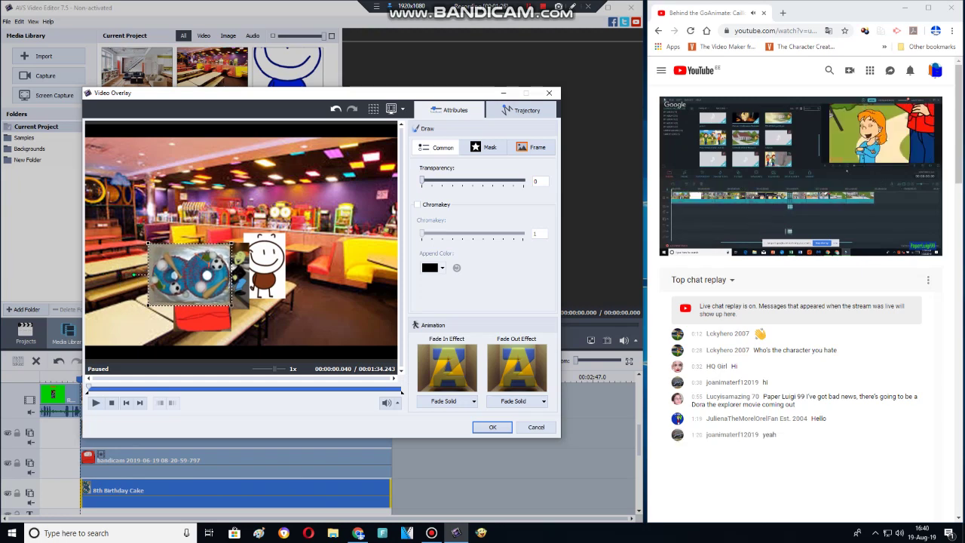
pyautogui.click(492, 427)
# Reorder the overlay lines so the 8th Birthday Cake clip is above Pencilmate and both bandicam clips, spanning the Birthday clip
pyautogui.moveTo(391, 493); pyautogui.dragTo(408, 463)
pyautogui.moveTo(339, 461); pyautogui.dragTo(340, 491)
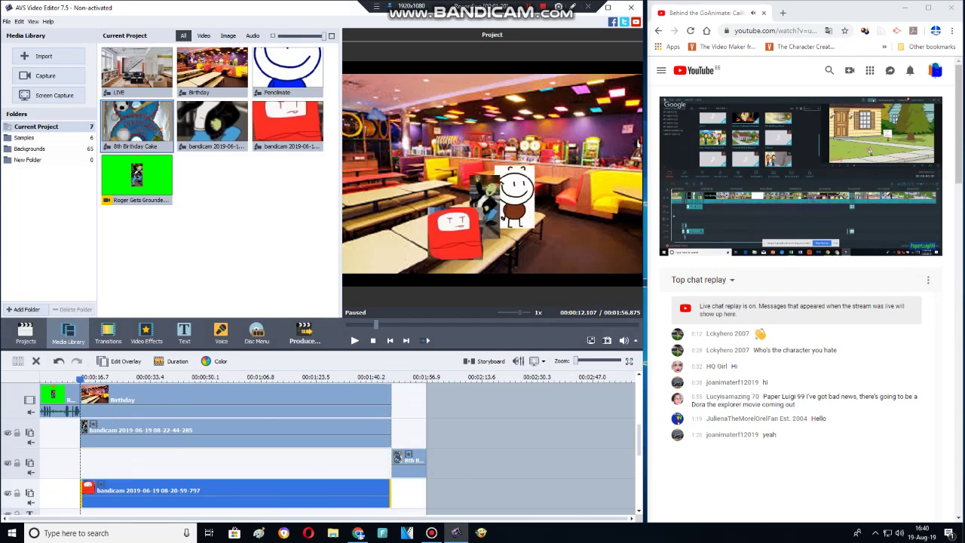
pyautogui.moveTo(339, 432); pyautogui.dragTo(339, 463)
pyautogui.moveTo(638, 439); pyautogui.dragTo(639, 412)
pyautogui.moveTo(339, 425); pyautogui.dragTo(340, 454)
pyautogui.moveTo(409, 484)
pyautogui.mouseDown()
pyautogui.moveTo(378, 426)
pyautogui.moveTo(374, 445)
pyautogui.moveTo(81, 438)
pyautogui.mouseUp()
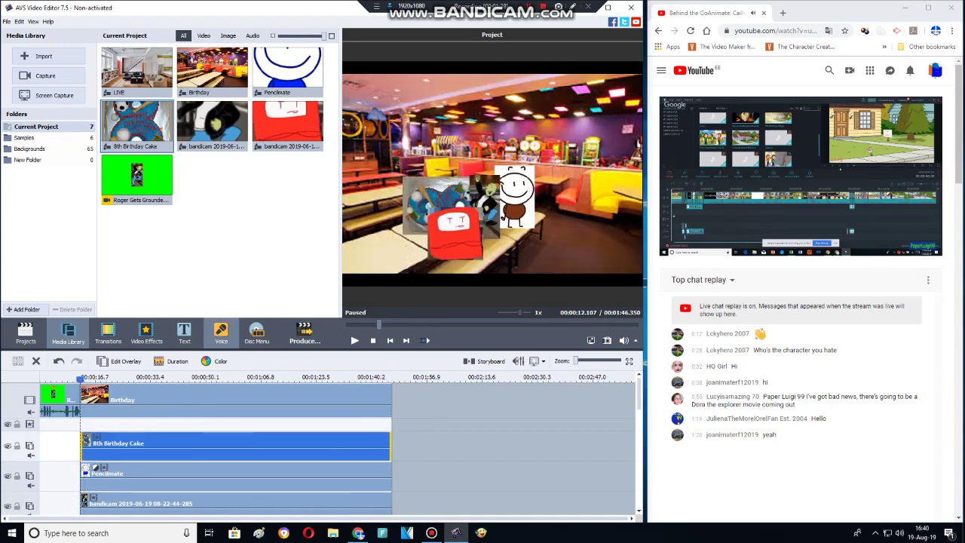
# Record a short voice clip starting at the beginning of the Birthday clip
pyautogui.click(221, 334)
pyautogui.click(205, 225)
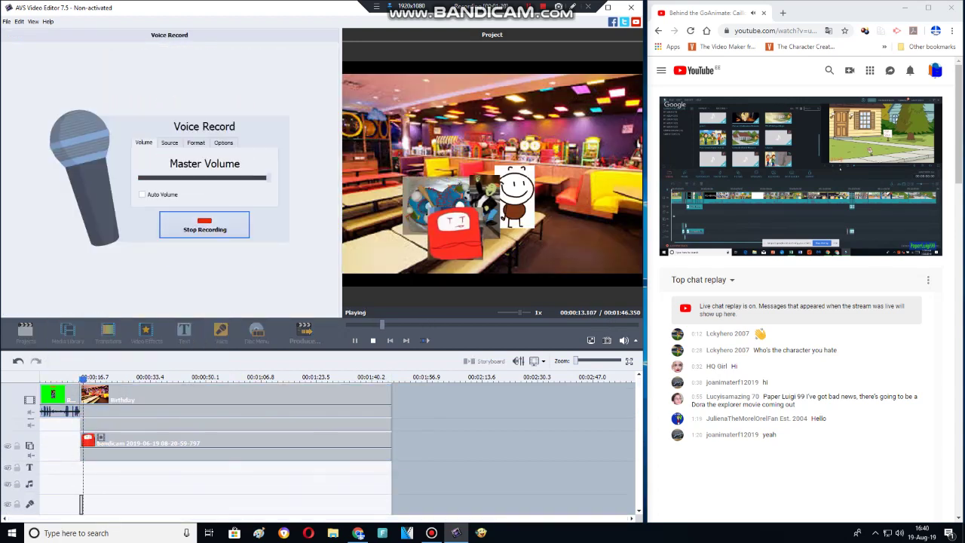
pyautogui.click(204, 226)
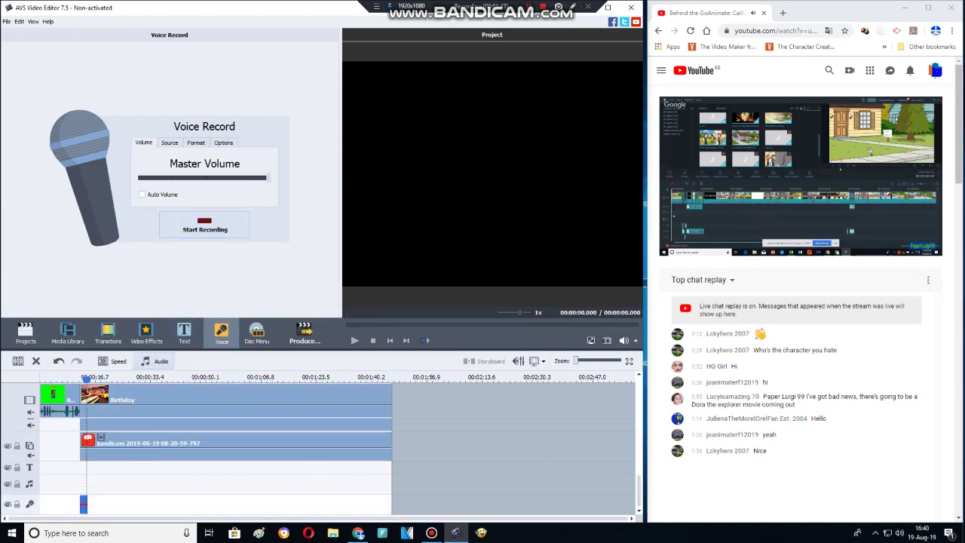
# Apply a Pitch Shift preset with a rate of 60 to the first voice clip
pyautogui.click(155, 361)
pyautogui.click(395, 351)
pyautogui.click(506, 349)
pyautogui.click(502, 387)
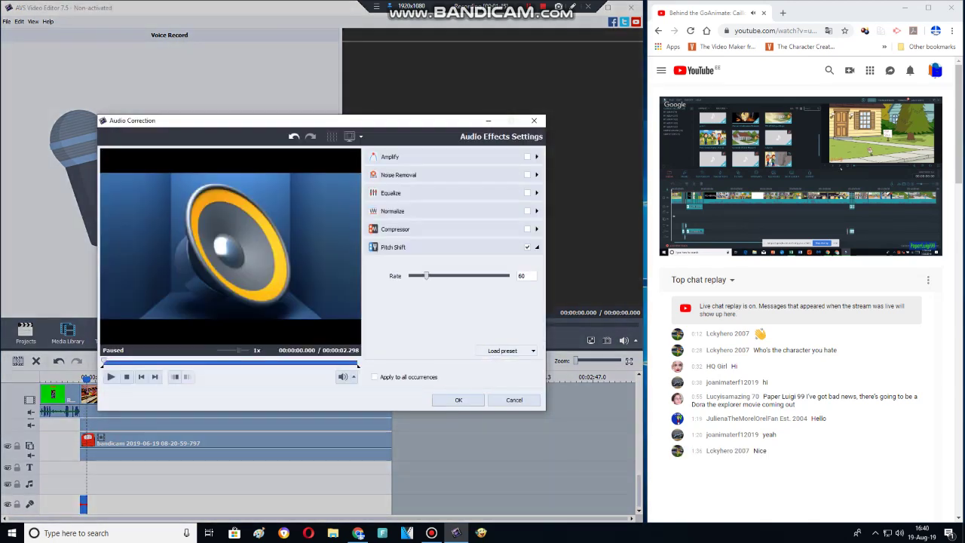
pyautogui.click(457, 399)
# Record a second voice clip directly after the first and apply Pitch Shift to it at a rate of 111
pyautogui.click(204, 224)
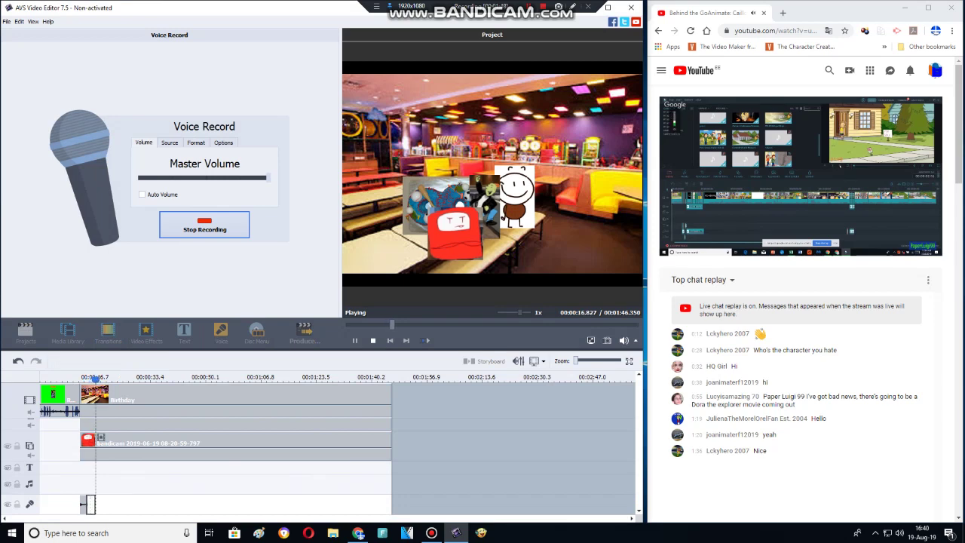
pyautogui.click(204, 225)
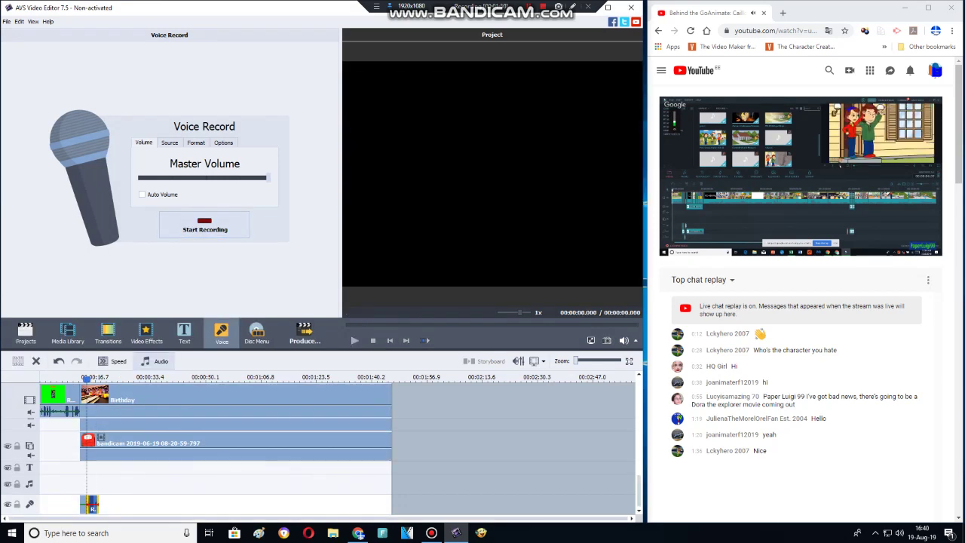
pyautogui.click(155, 361)
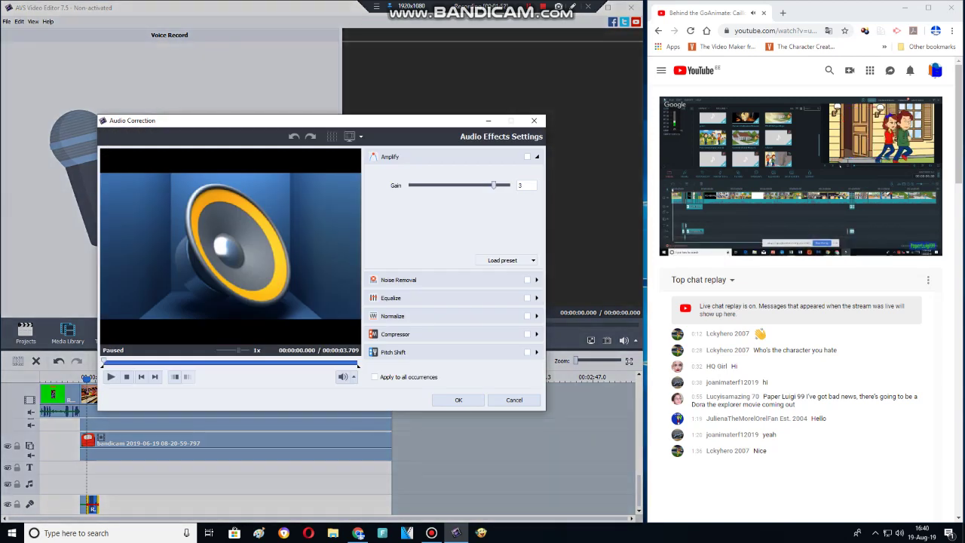
pyautogui.click(394, 351)
pyautogui.click(507, 351)
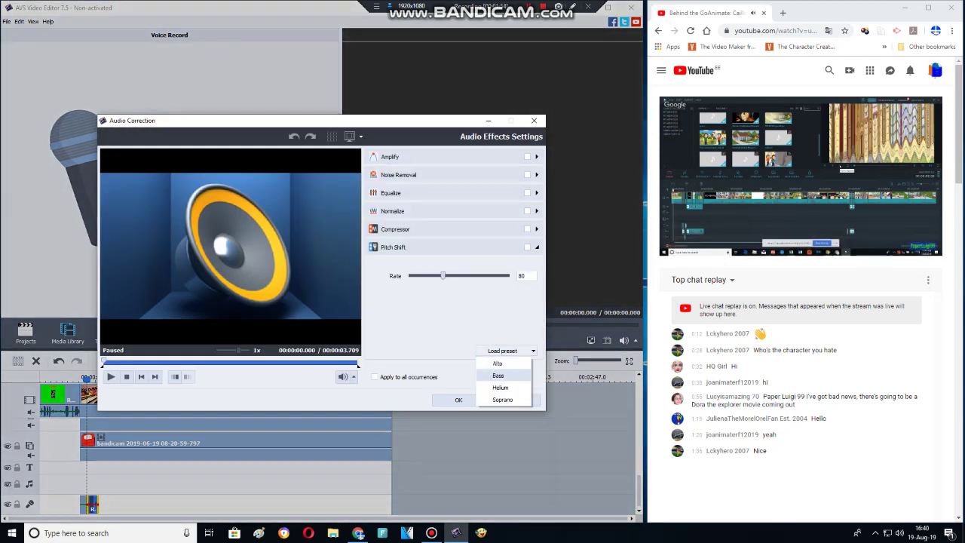
pyautogui.click(497, 374)
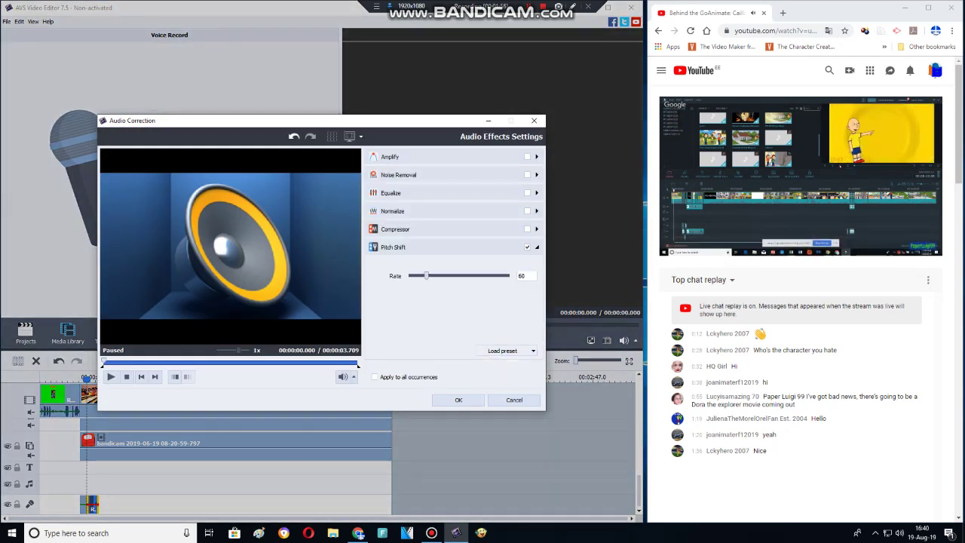
pyautogui.moveTo(426, 276); pyautogui.dragTo(468, 276)
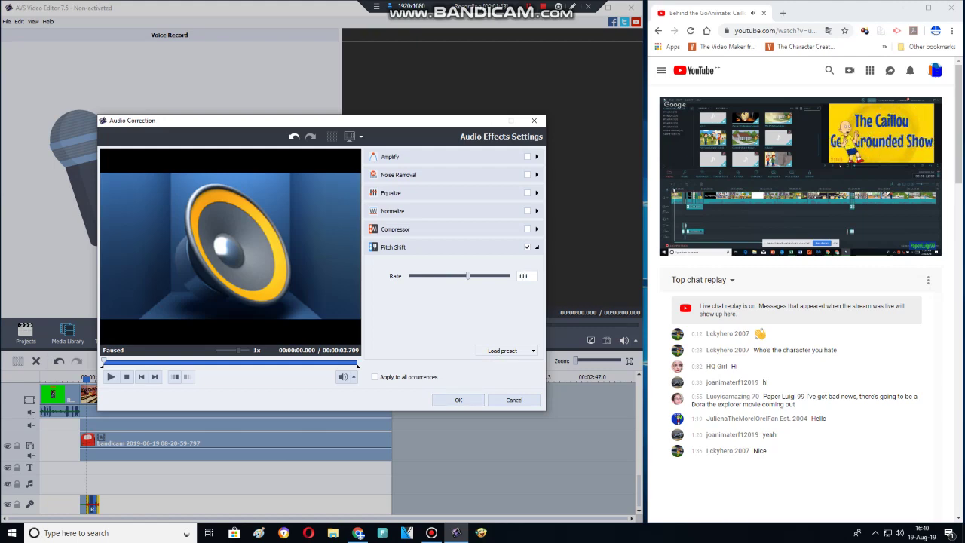
pyautogui.click(458, 401)
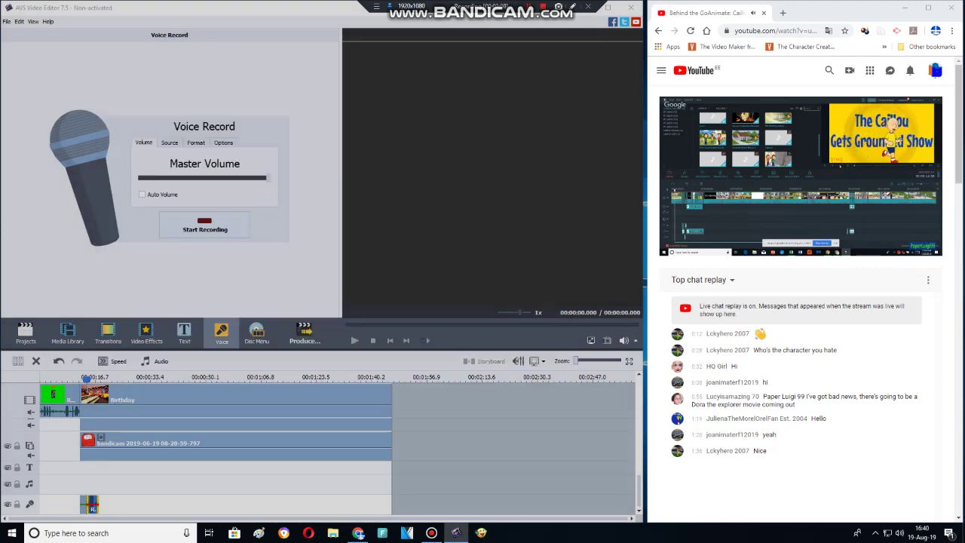
# Record a third short voice clip from the end of the second one
pyautogui.click(98, 379)
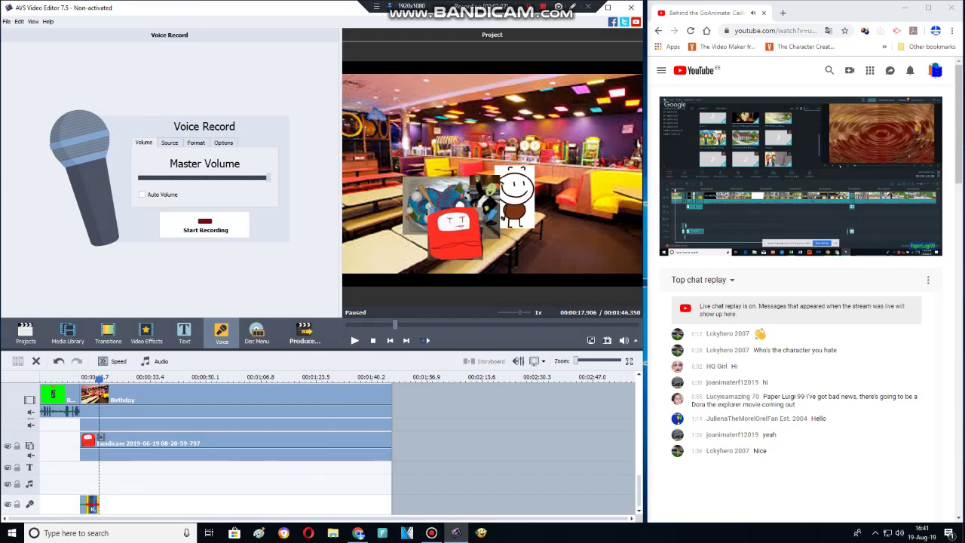
pyautogui.click(204, 225)
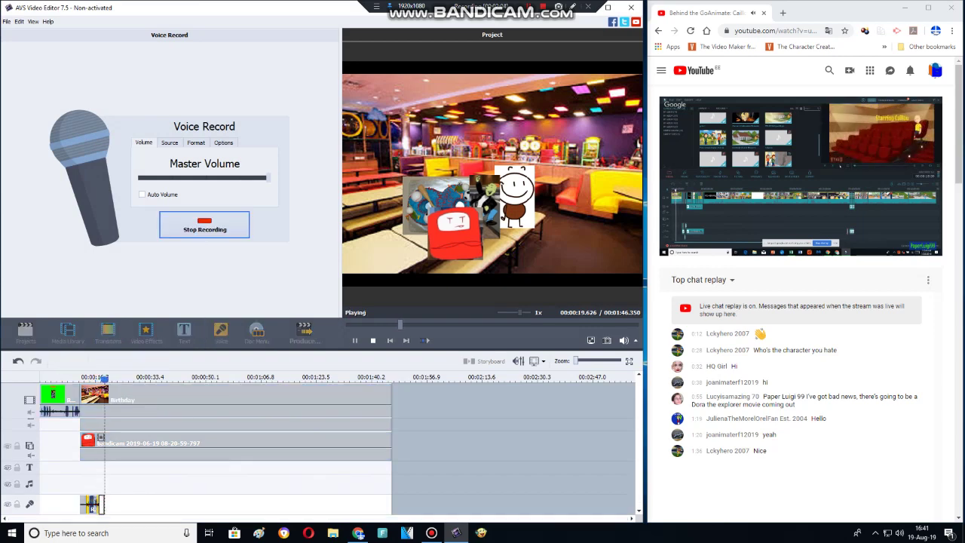
pyautogui.click(204, 225)
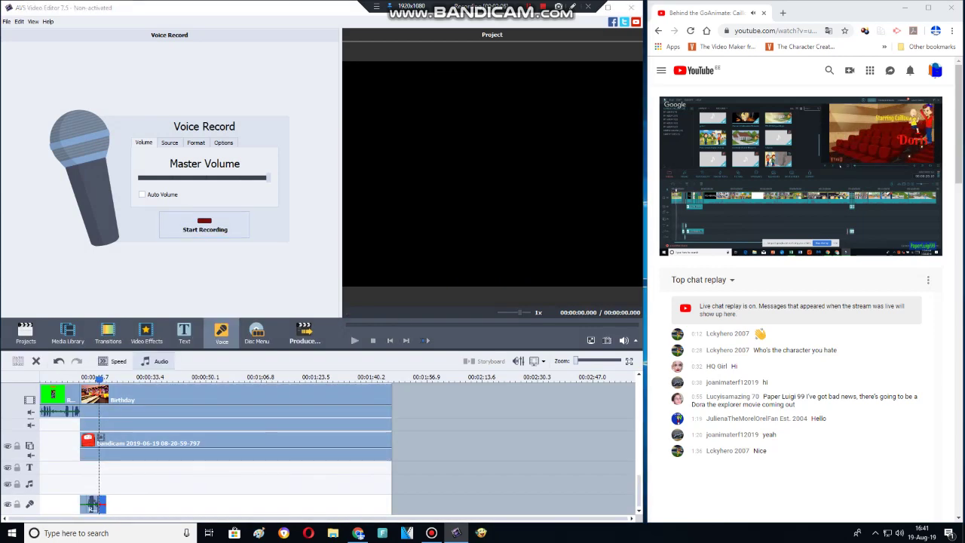
# Apply a Pitch Shift preset to the third voice clip
pyautogui.click(157, 361)
pyautogui.click(483, 351)
pyautogui.click(509, 351)
pyautogui.click(500, 387)
pyautogui.click(458, 400)
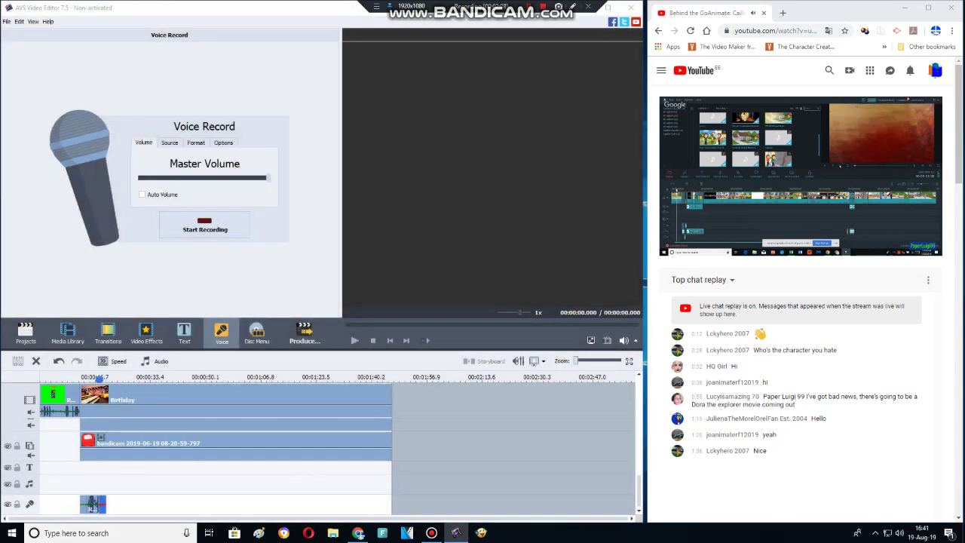
# Record a fourth, longer voice clip starting at the end of the third one
pyautogui.click(106, 379)
pyautogui.click(204, 226)
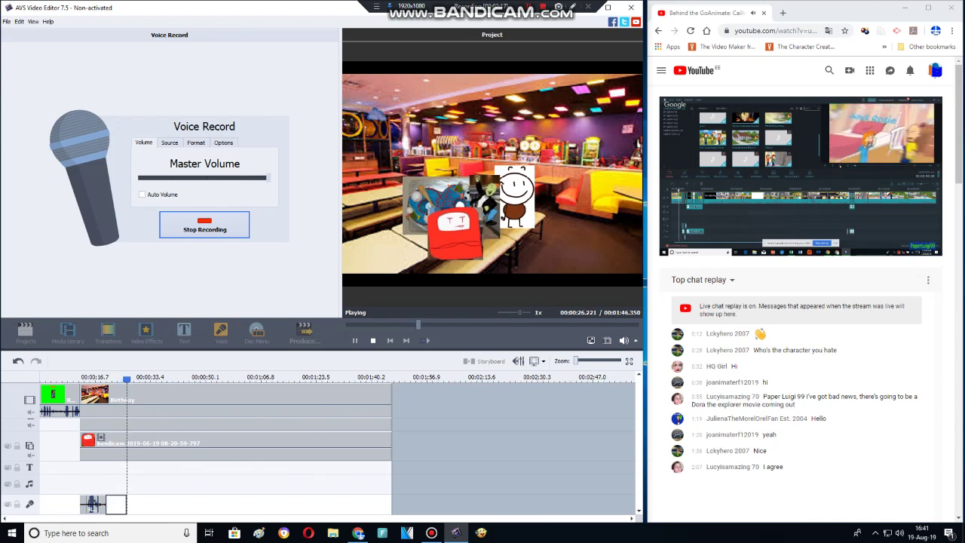
pyautogui.click(204, 225)
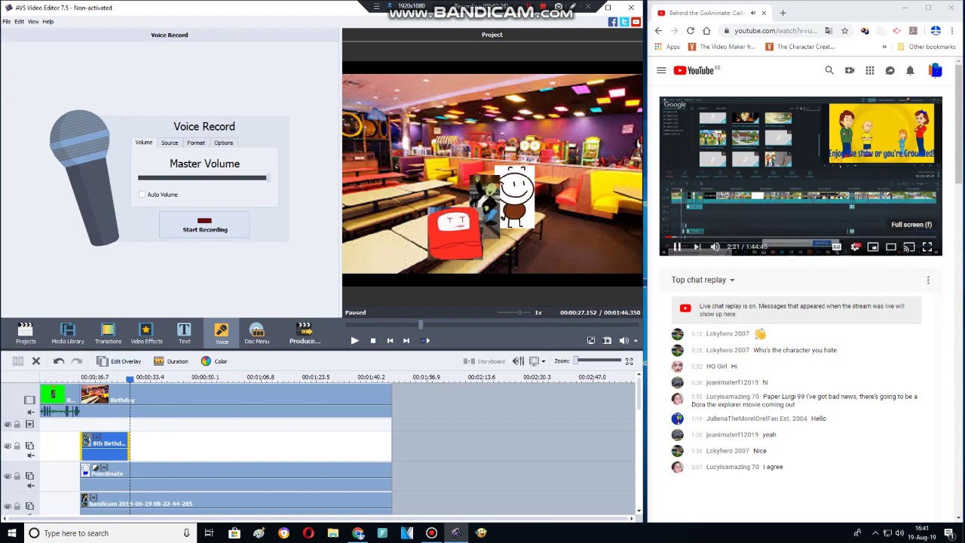
pyautogui.click(931, 251)
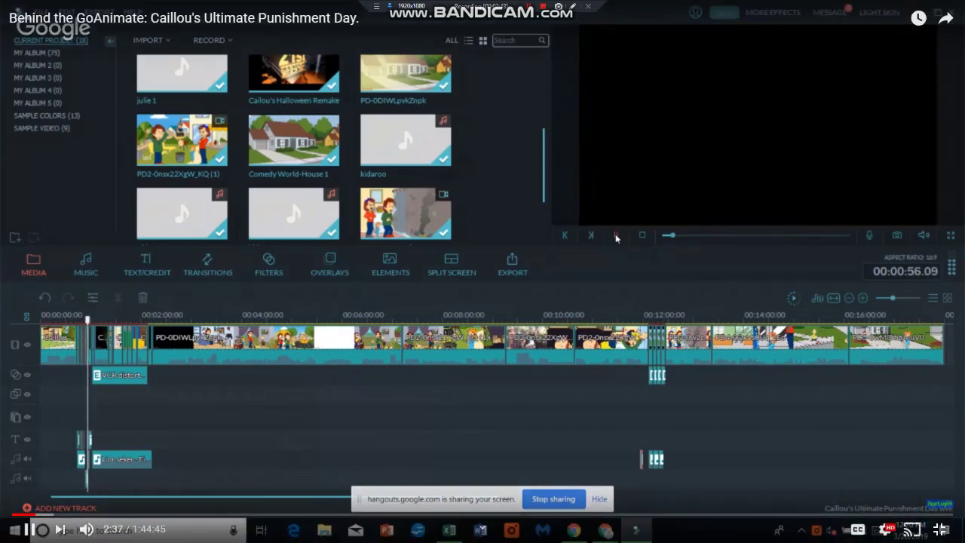
pyautogui.click(939, 529)
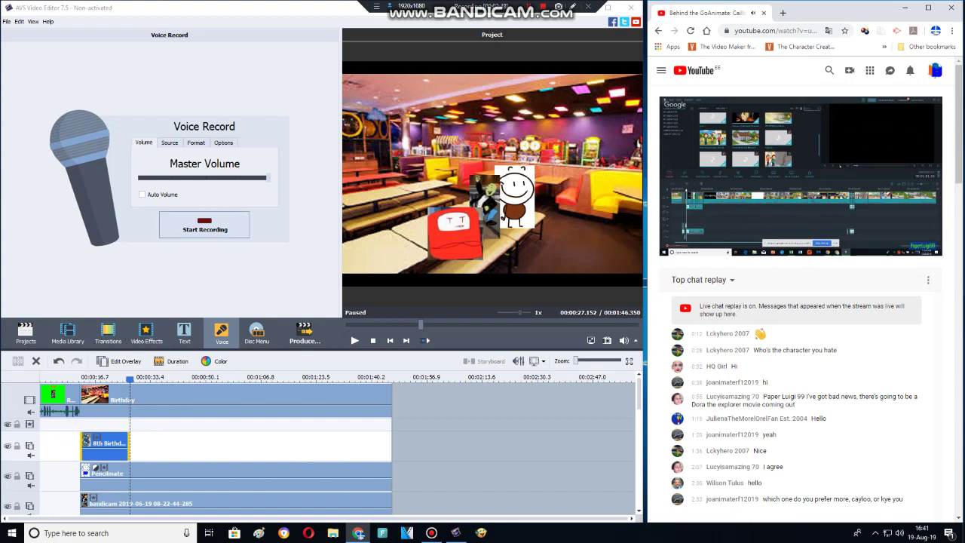
# Record a voice clip about 3 s long from 00:00:27.152 and another about 22 s long directly after it
pyautogui.click(205, 225)
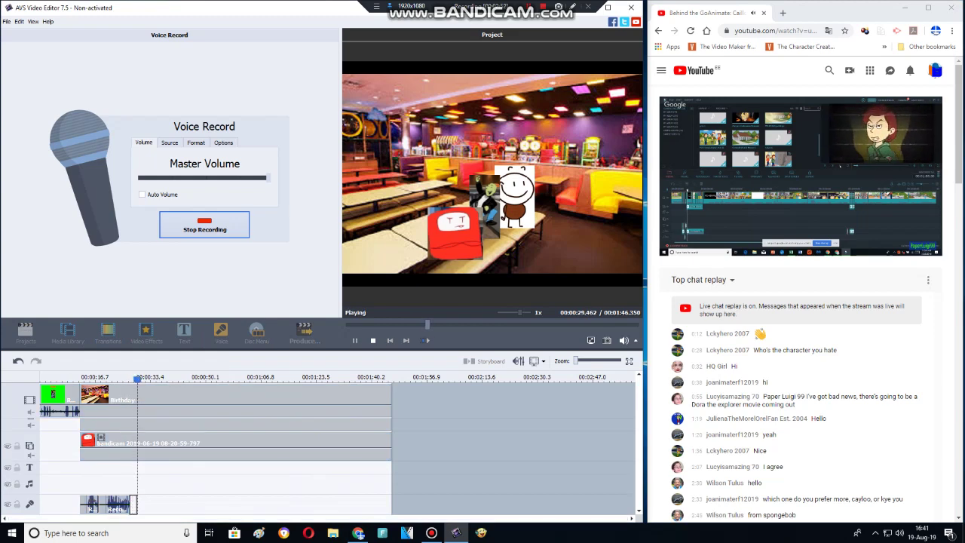
pyautogui.click(204, 224)
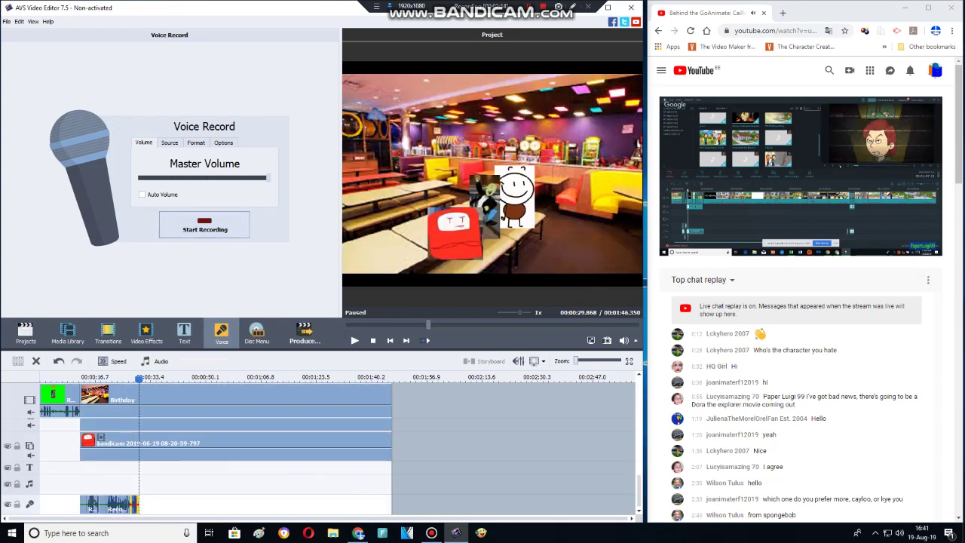
pyautogui.click(204, 225)
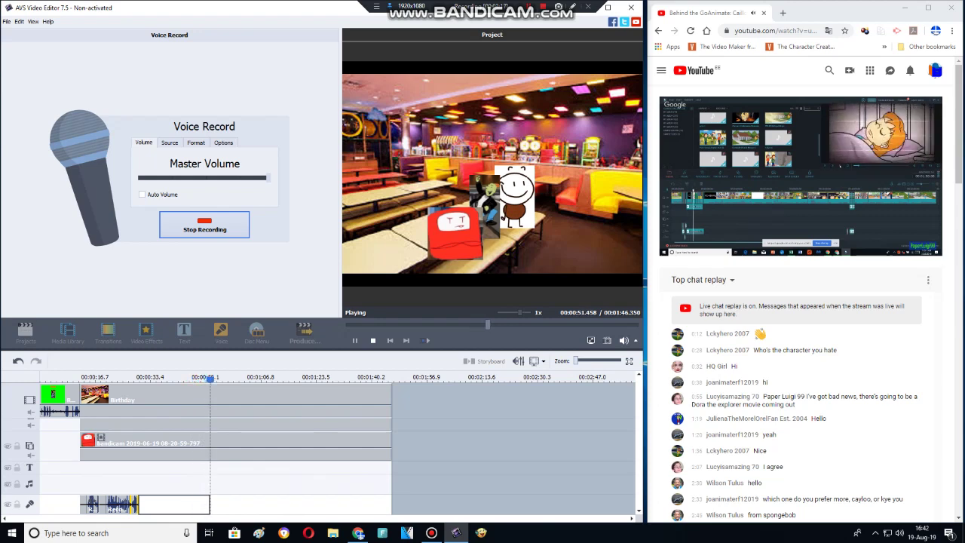
pyautogui.click(205, 225)
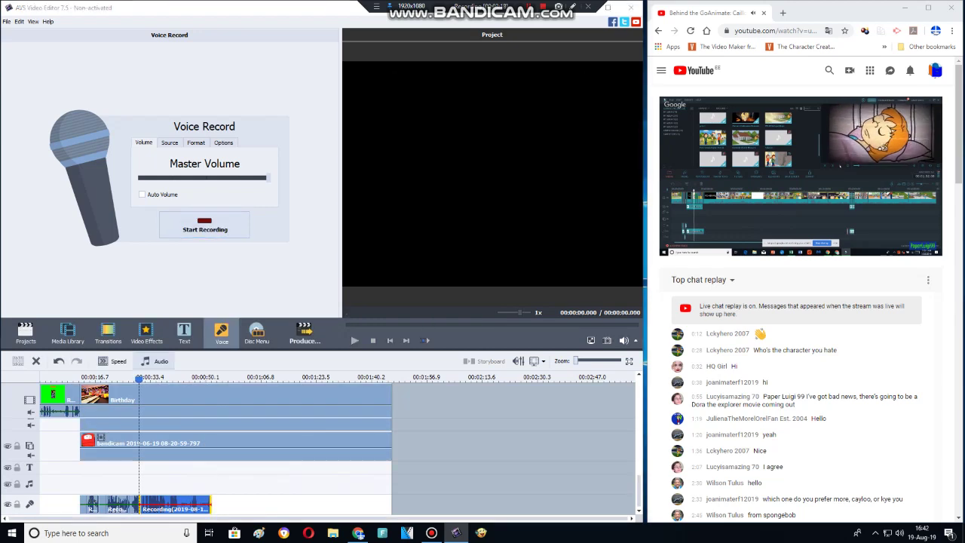
# Apply an audio effect preset to the long voice clip just recorded
pyautogui.click(155, 361)
pyautogui.click(506, 350)
pyautogui.click(500, 375)
pyautogui.click(458, 400)
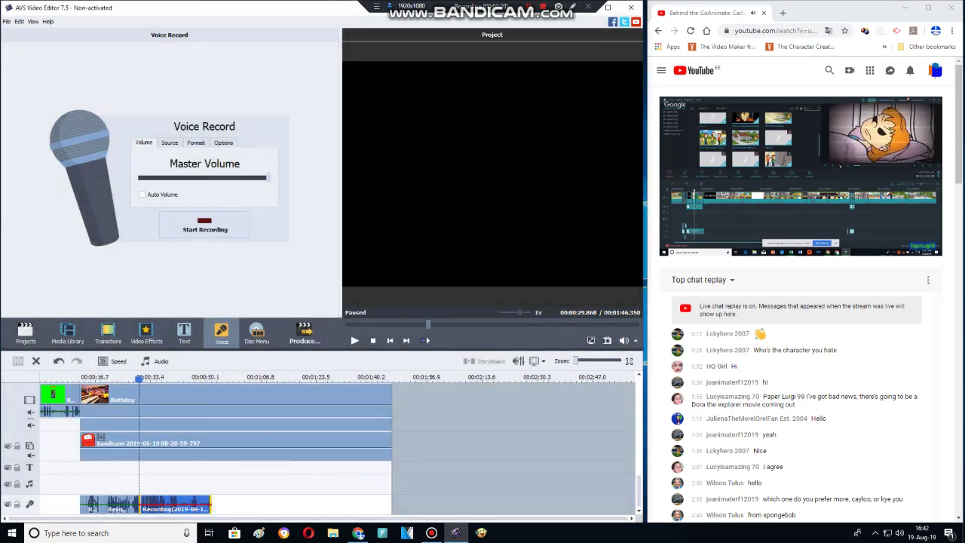
# Record a short voice clip starting at the end of the long one, at 00:00:51.941
pyautogui.moveTo(139, 379); pyautogui.dragTo(211, 378)
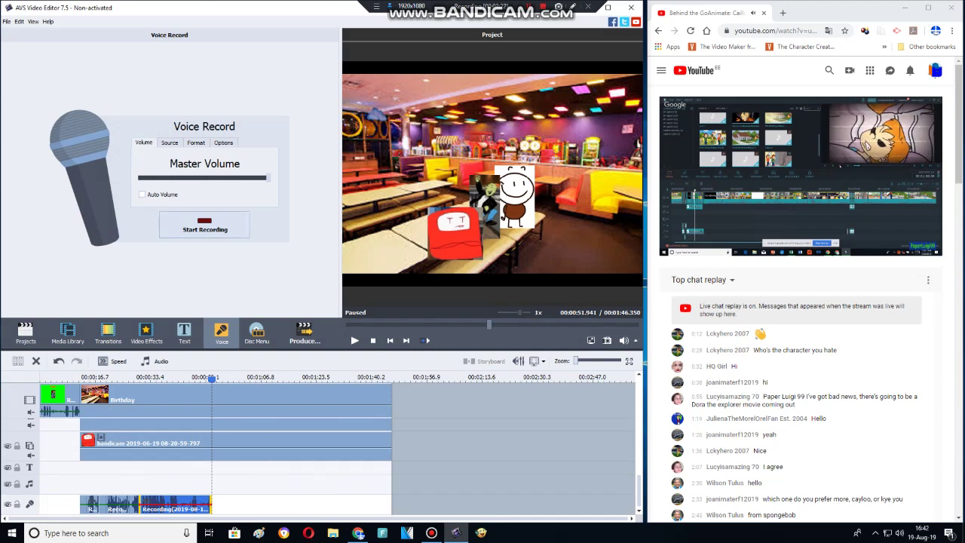
pyautogui.click(204, 224)
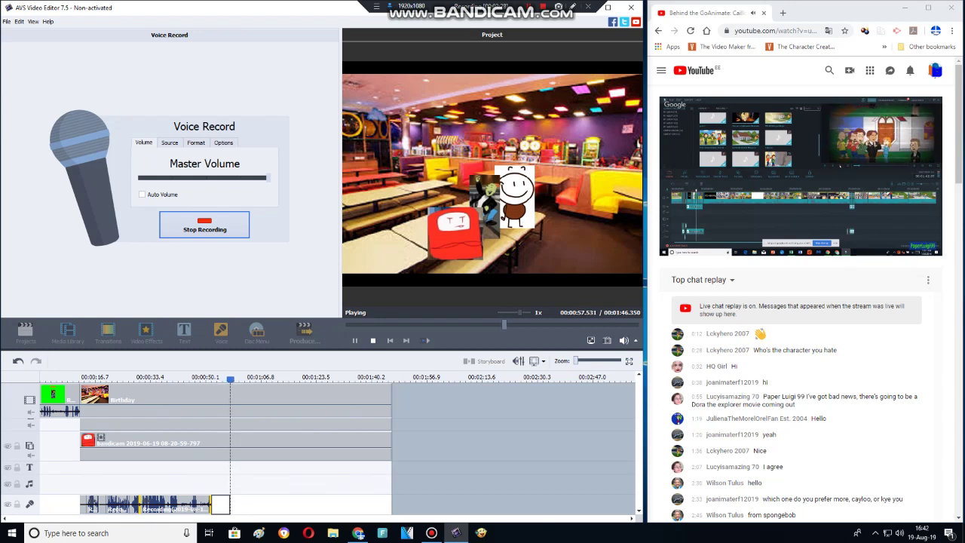
pyautogui.click(204, 224)
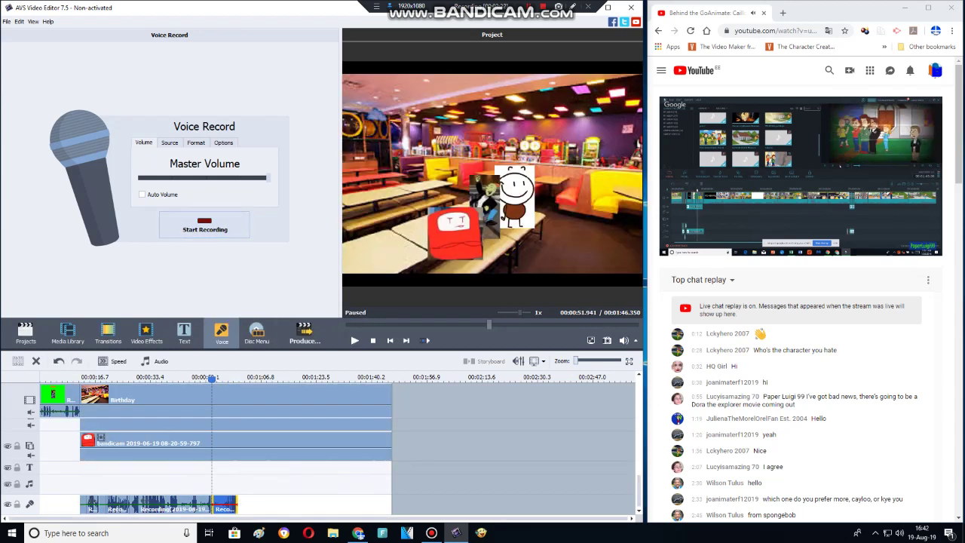
pyautogui.moveTo(212, 377); pyautogui.dragTo(139, 377)
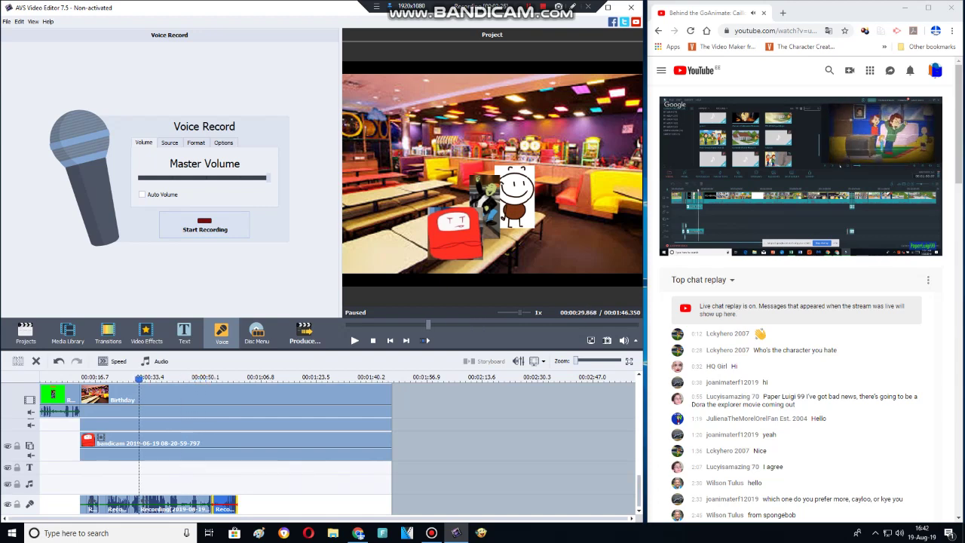
pyautogui.scroll(4, 143, 460)
pyautogui.click(143, 458)
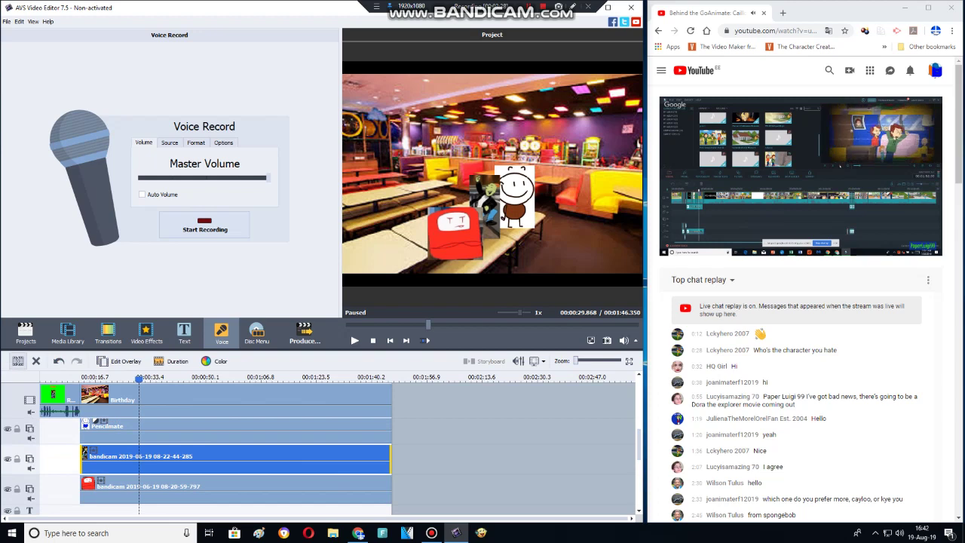
pyautogui.click(18, 361)
pyautogui.click(119, 361)
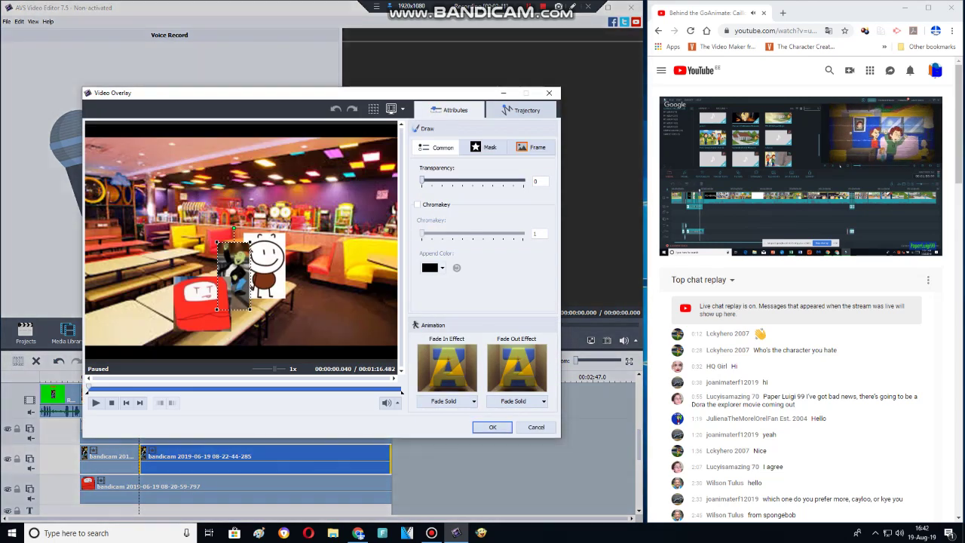
pyautogui.moveTo(234, 275); pyautogui.dragTo(321, 291)
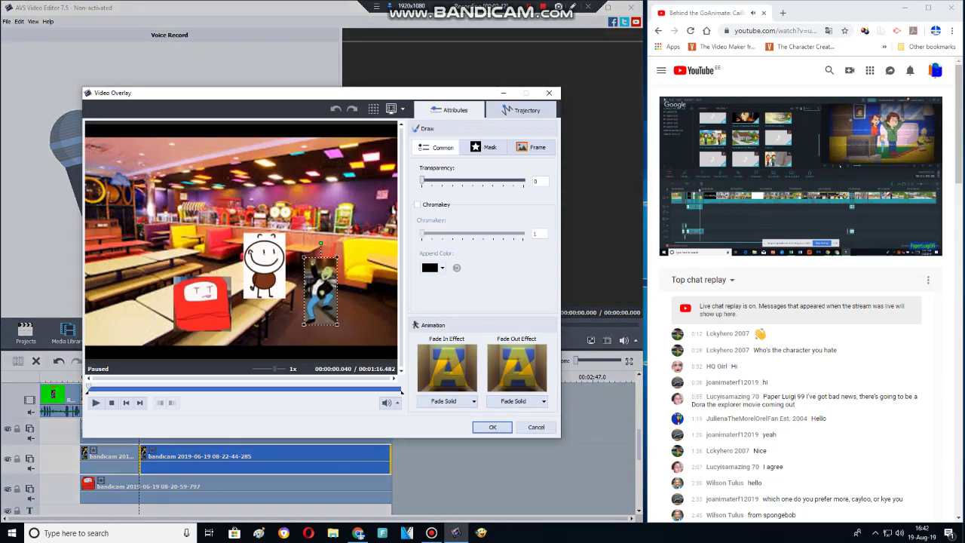
pyautogui.click(492, 426)
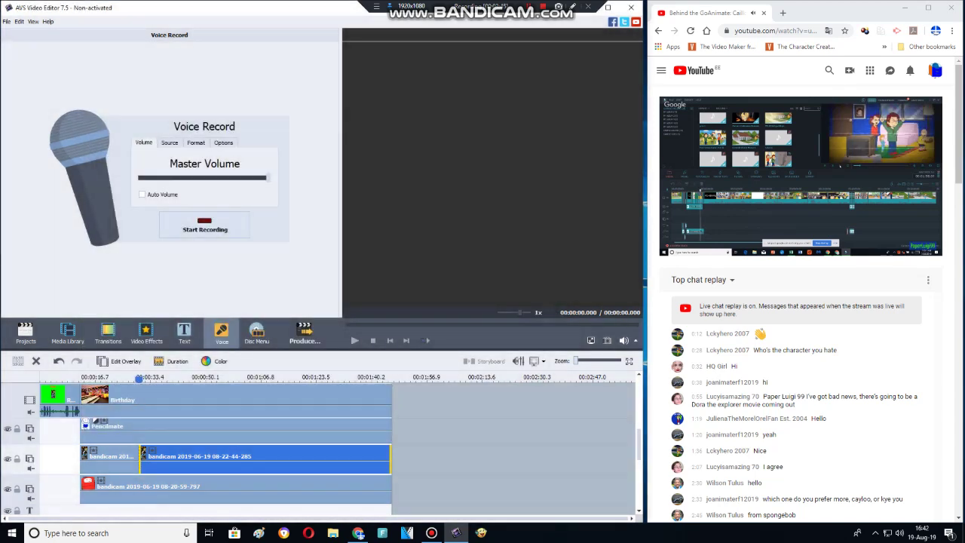
# Play the scene from 00:00:29.868 to check the repositioned character and the voice clips
pyautogui.click(355, 340)
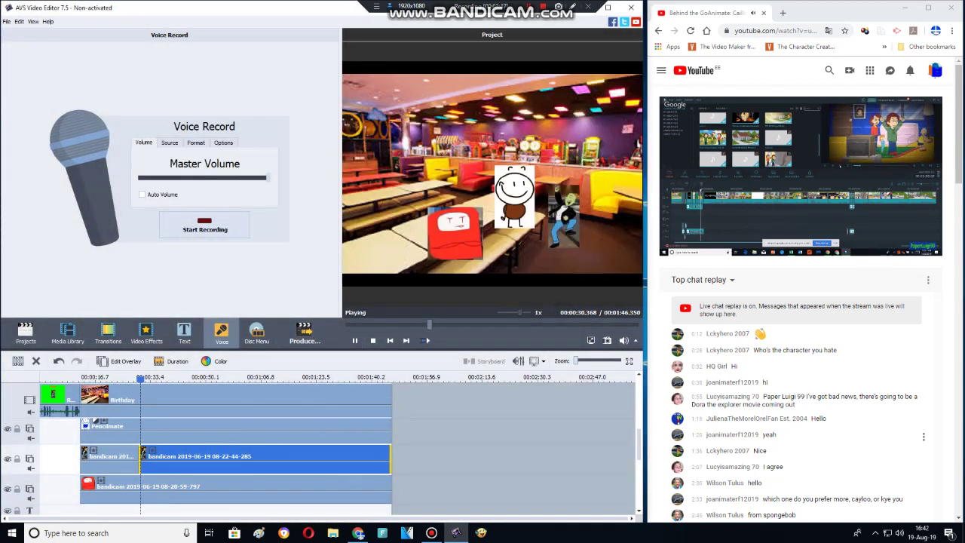
pyautogui.moveTo(638, 445); pyautogui.dragTo(638, 492)
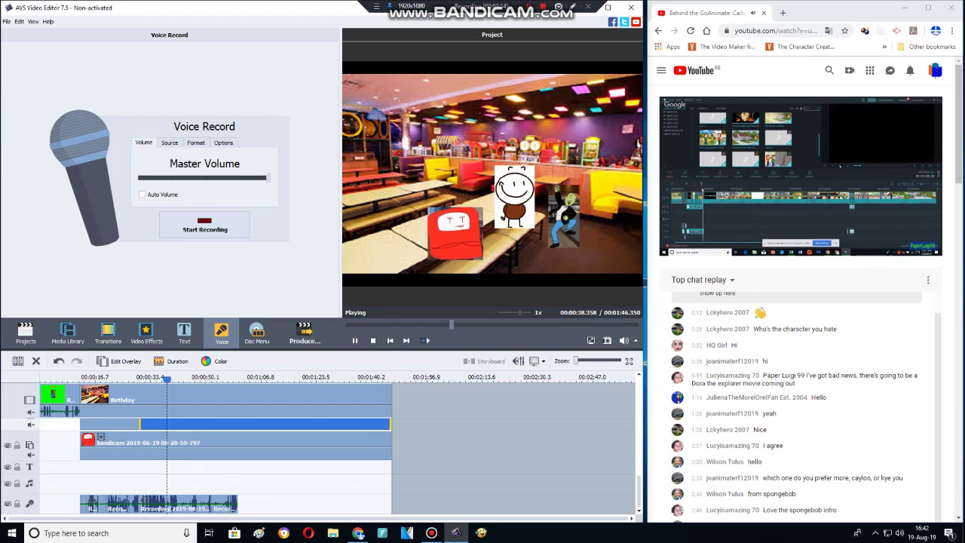
pyautogui.hotkey('alt', 'Tab')
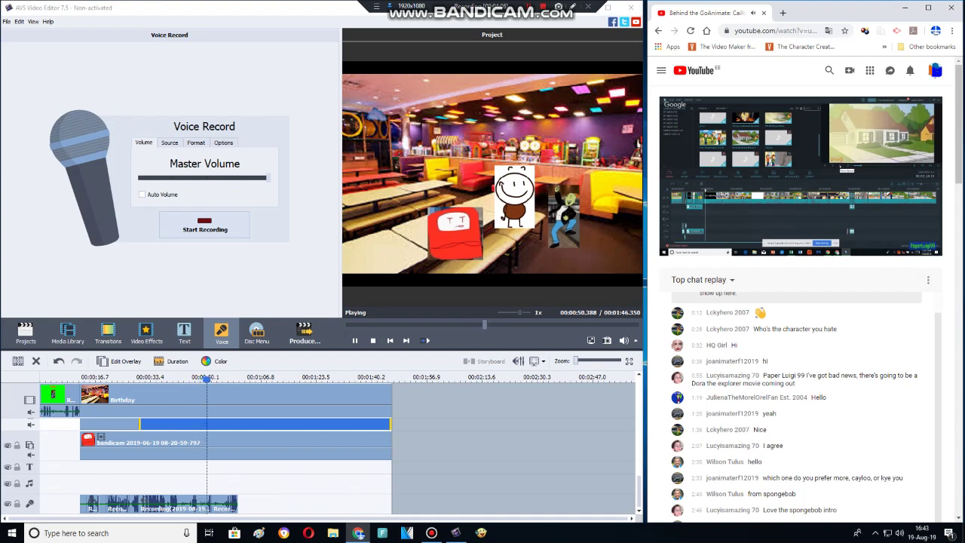
pyautogui.click(237, 393)
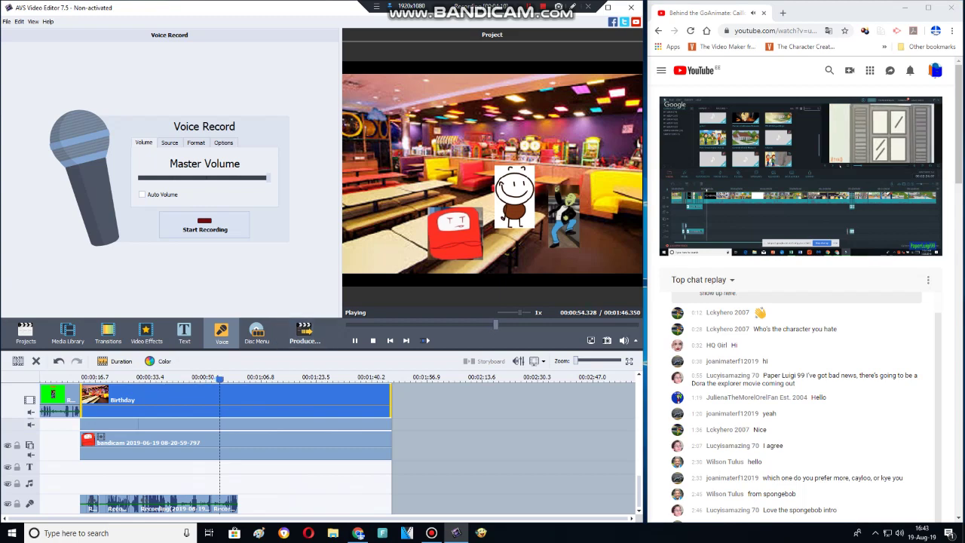
pyautogui.press('space')
# Delete the last voice clip and record a new one about 5 s long from 00:00:51.941
pyautogui.rightClick(226, 501)
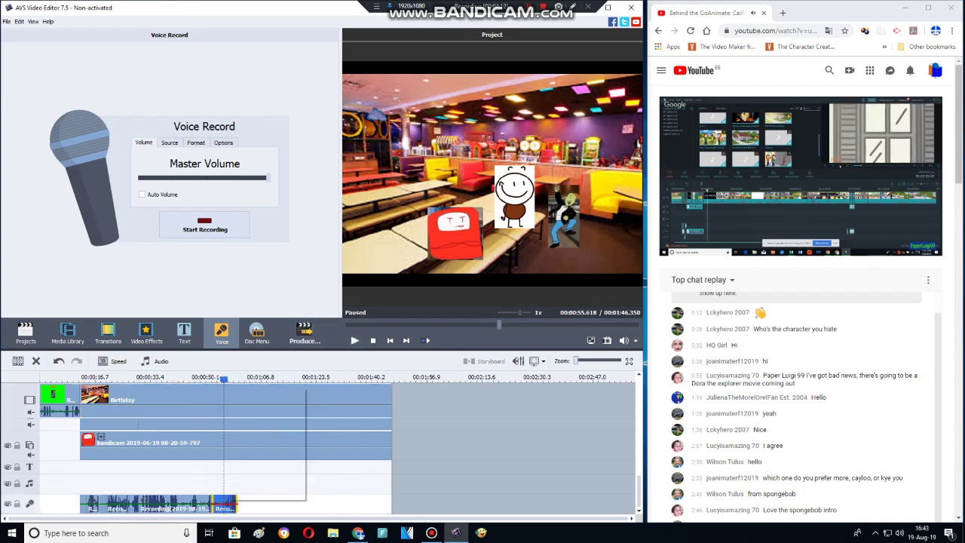
pyautogui.click(253, 456)
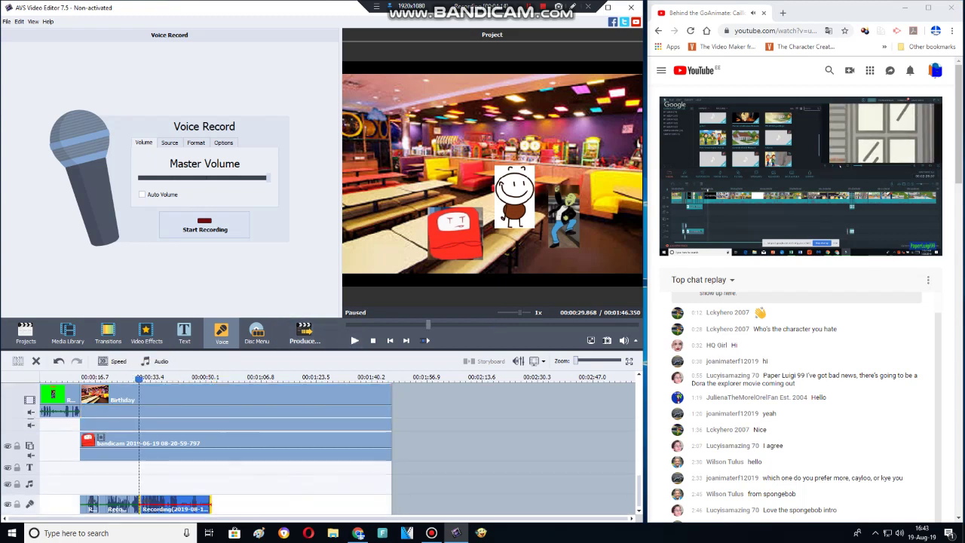
pyautogui.scroll(1, 219, 444)
pyautogui.moveTo(218, 378); pyautogui.dragTo(213, 379)
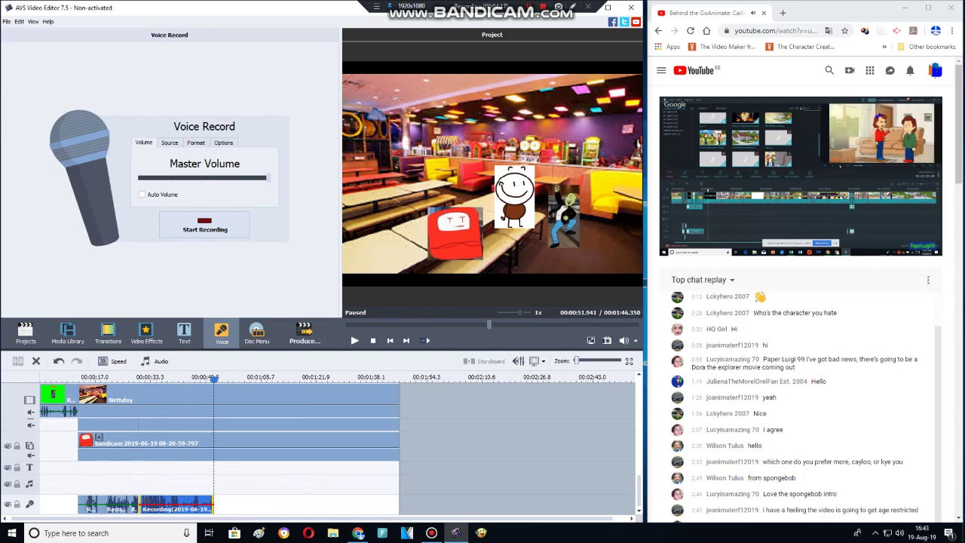
pyautogui.click(205, 225)
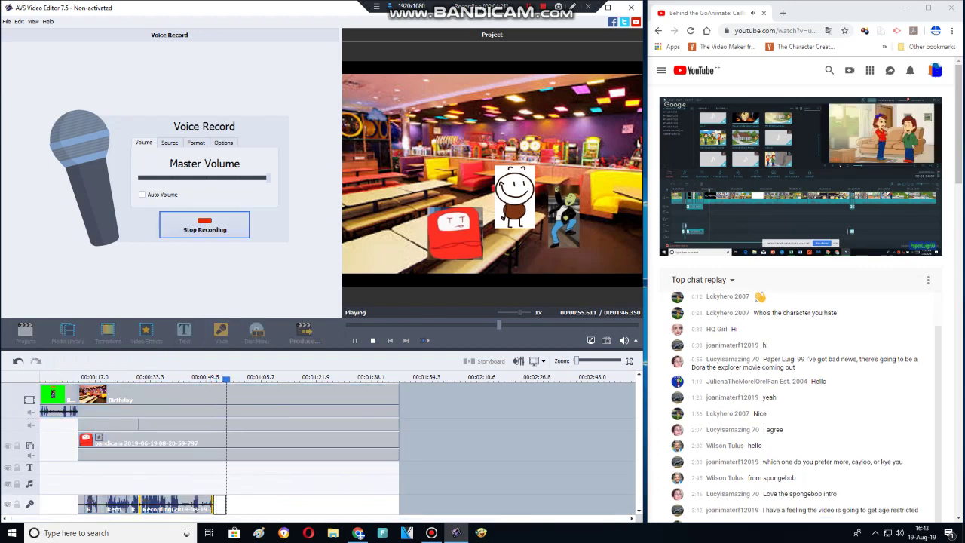
pyautogui.click(204, 224)
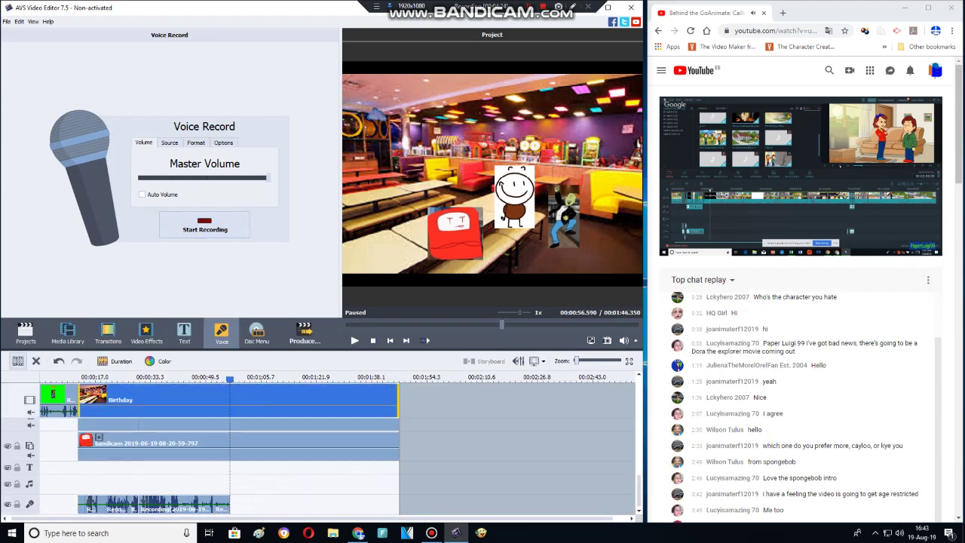
# Split the Birthday background clip at 00:00:56.590 and delete the part after the last voice clip
pyautogui.click(18, 361)
pyautogui.press('Delete')
# Start producing the project as a video file in WMV format with the 960x720 profile
pyautogui.click(304, 332)
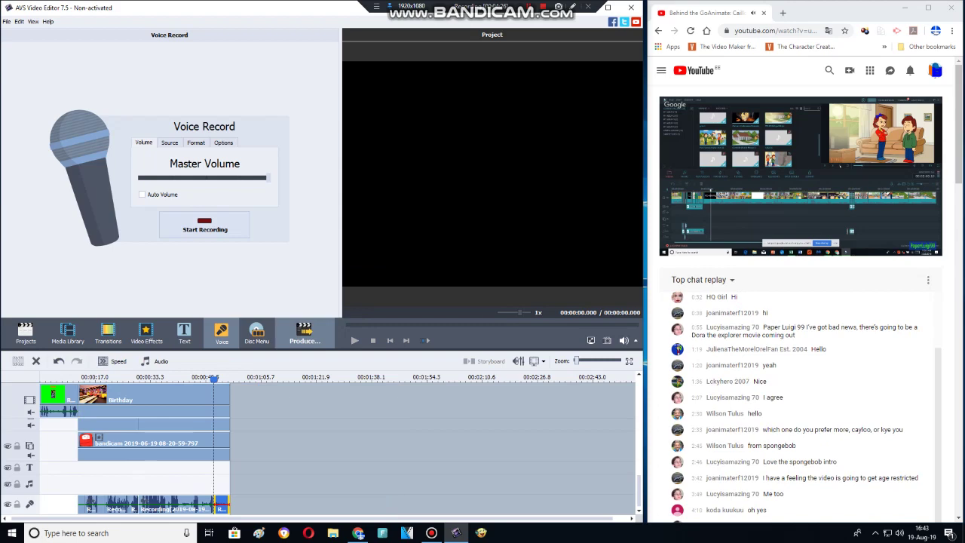
pyautogui.click(358, 533)
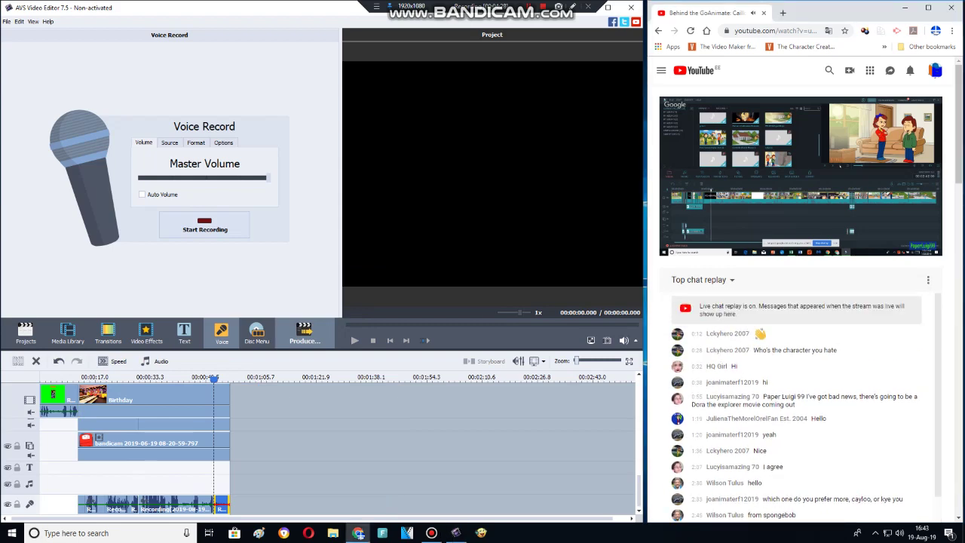
pyautogui.click(305, 333)
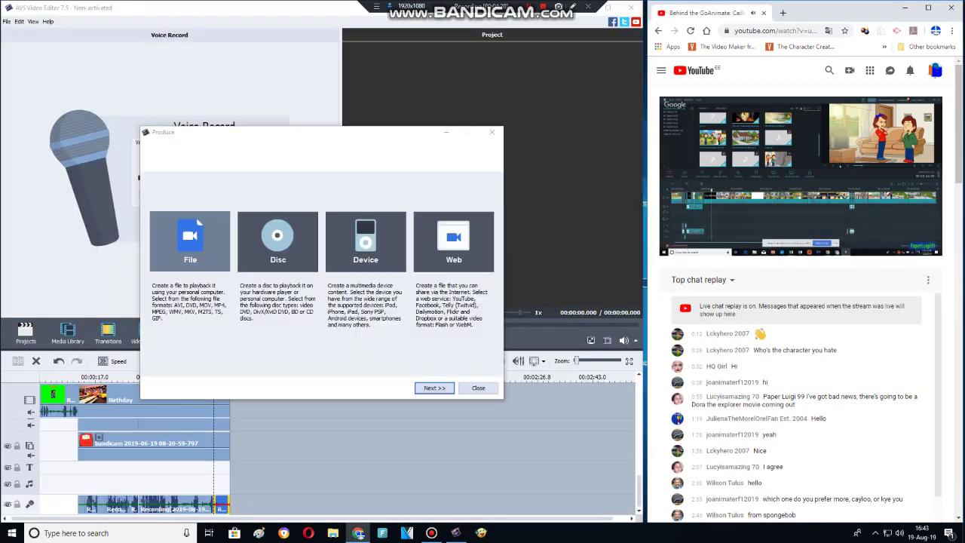
pyautogui.press('Return')
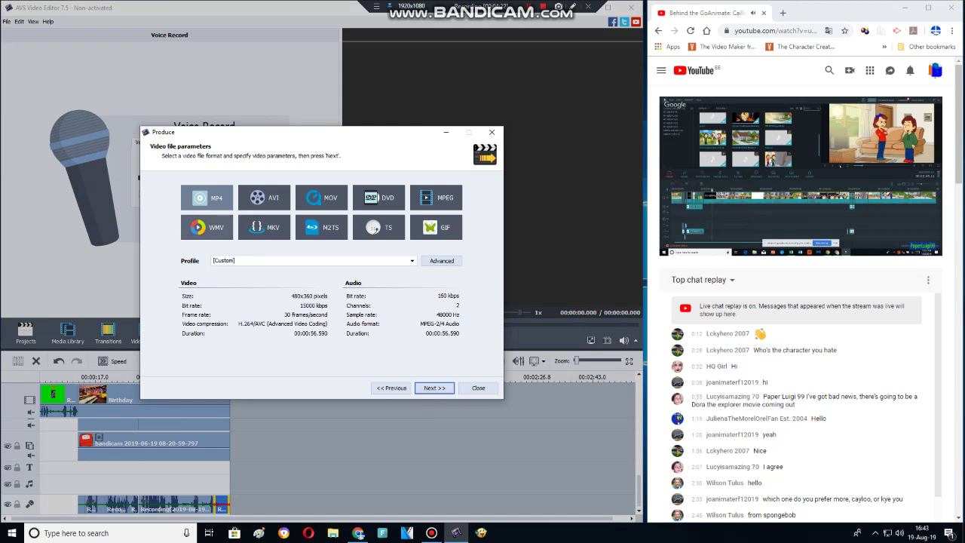
pyautogui.click(207, 227)
pyautogui.click(314, 260)
pyautogui.click(256, 309)
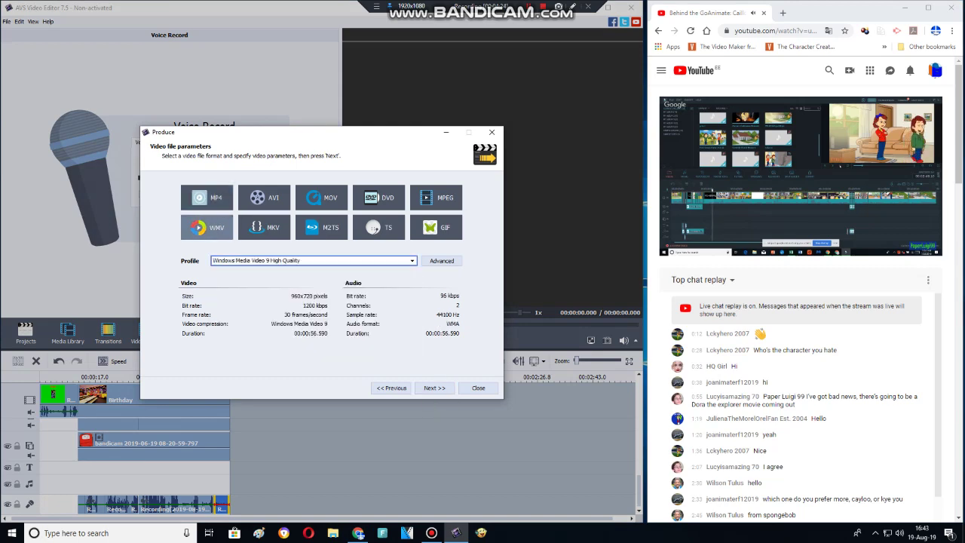
pyautogui.click(313, 260)
pyautogui.click(223, 285)
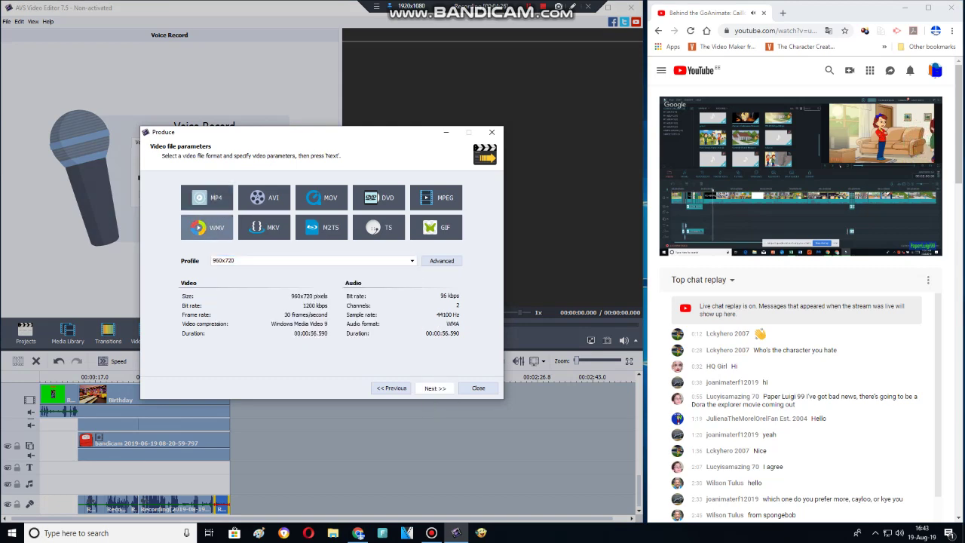
# Name the output movie "Roger Behaves [name]'s 8th Birthday And Gets Ungrounded (Read Description)" and create it in the Documents folder
pyautogui.click(435, 387)
pyautogui.write('Ro')
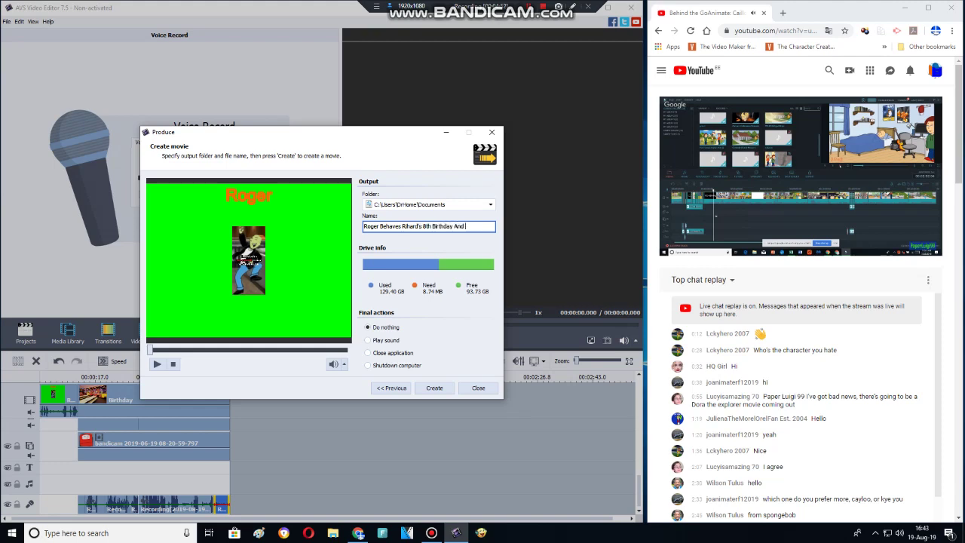
pyautogui.write('grou')
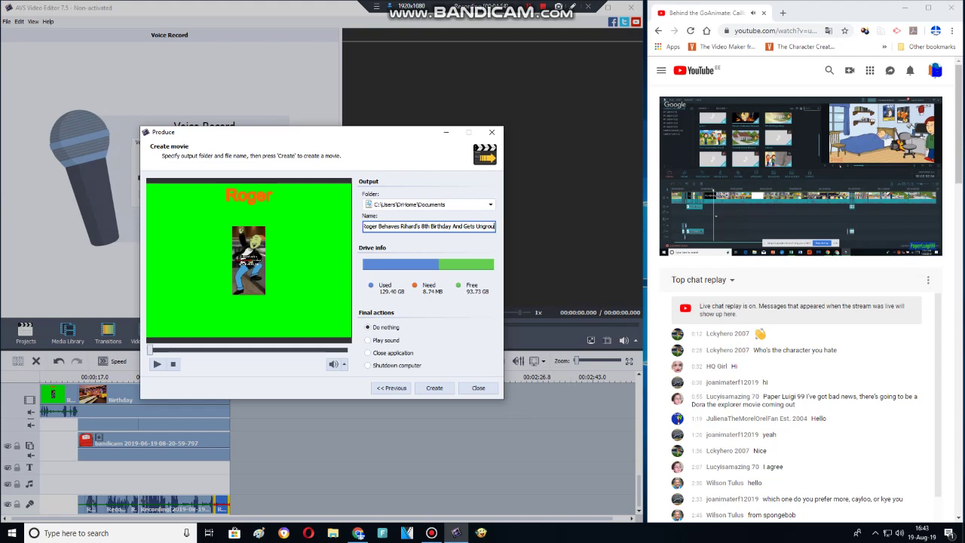
pyautogui.write('nded (R')
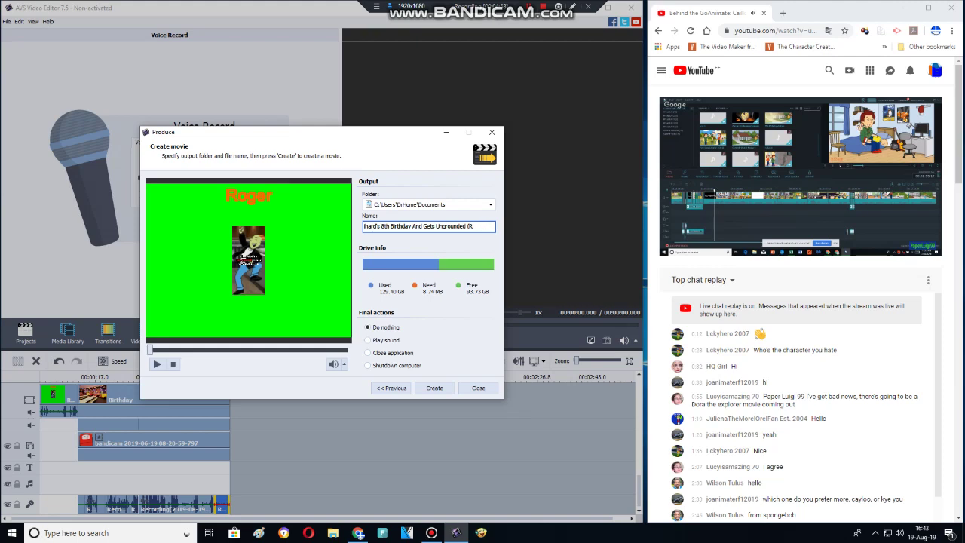
pyautogui.write('EAD DEscription)')
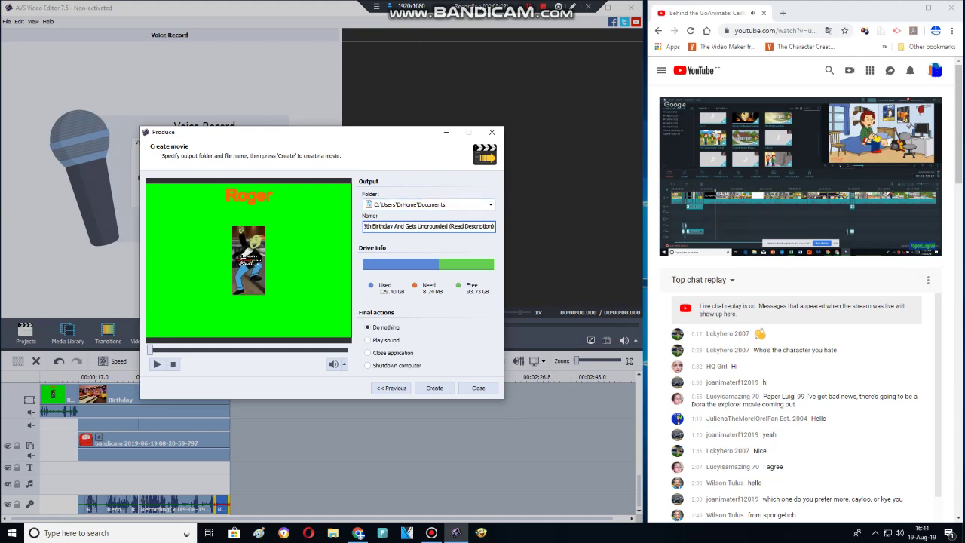
pyautogui.press('Return')
pyautogui.press('Return')
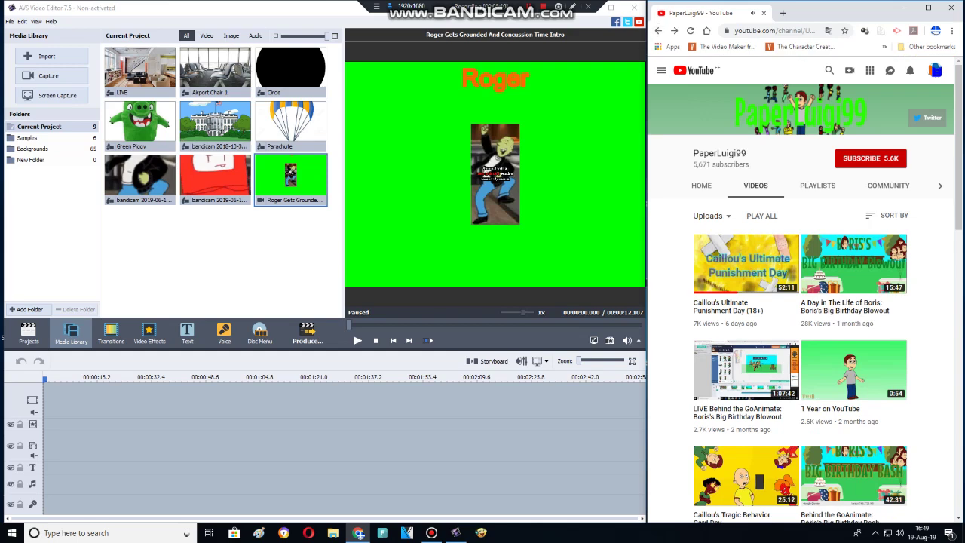
# Open the livestream replay "LIVE Easter Special: Little Pill Burns down the Church on Easter" from the channel's uploads and look over its page
pyautogui.scroll(-3, 804, 294)
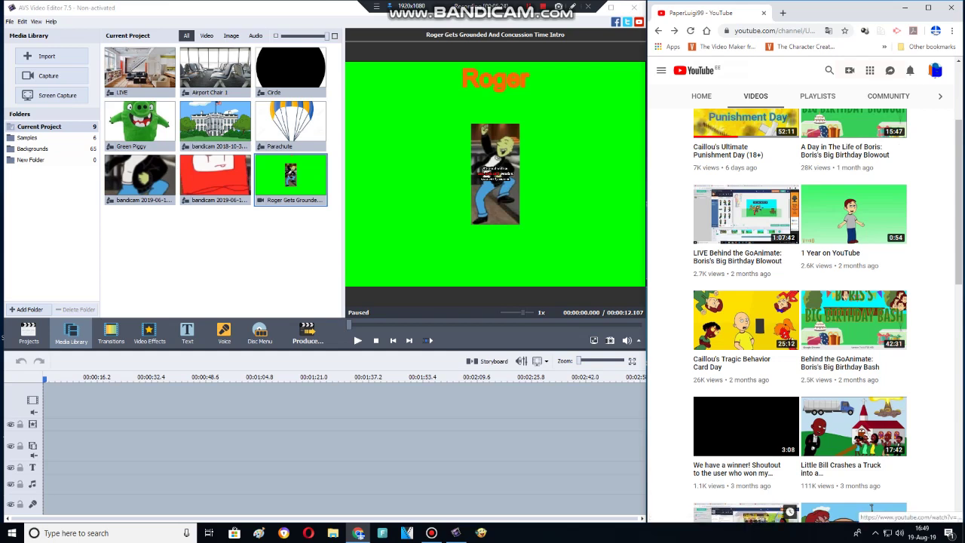
pyautogui.click(745, 513)
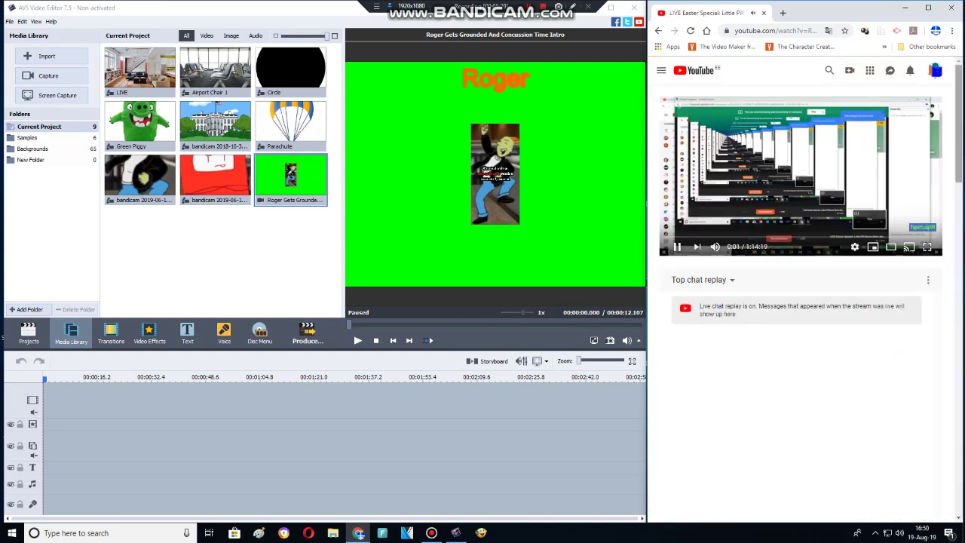
pyautogui.scroll(-9, 803, 301)
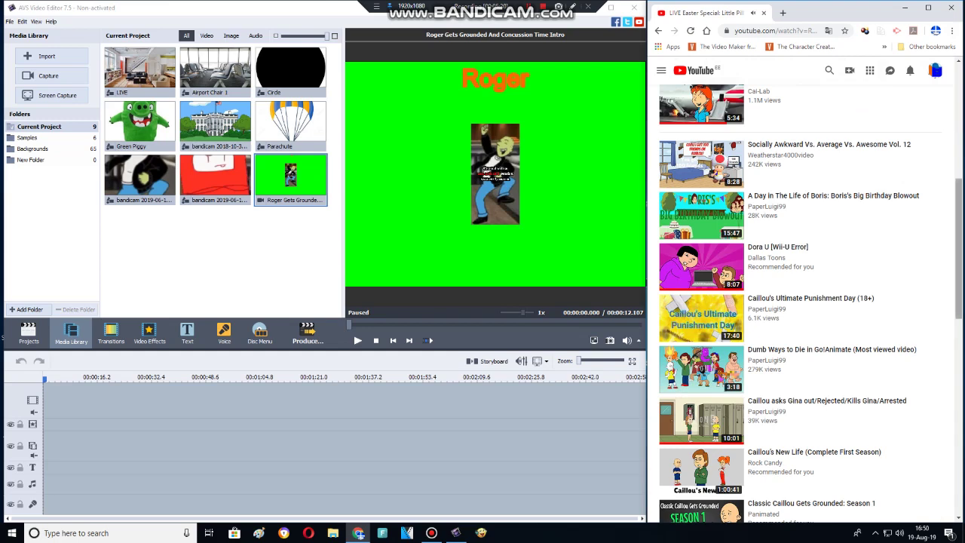
pyautogui.scroll(10, 801, 301)
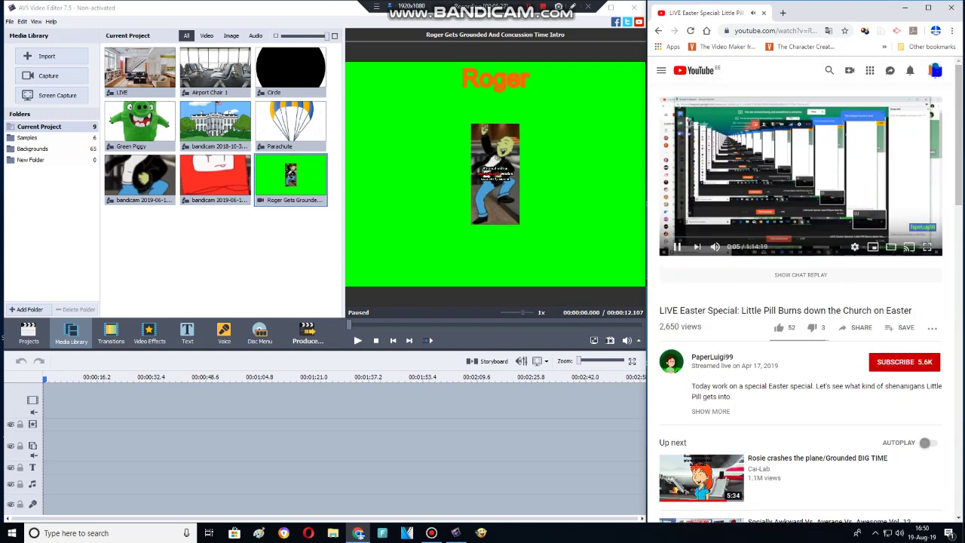
# Watch the livestream replay in full screen from about 25:08, and return to the normal page view
pyautogui.click(792, 237)
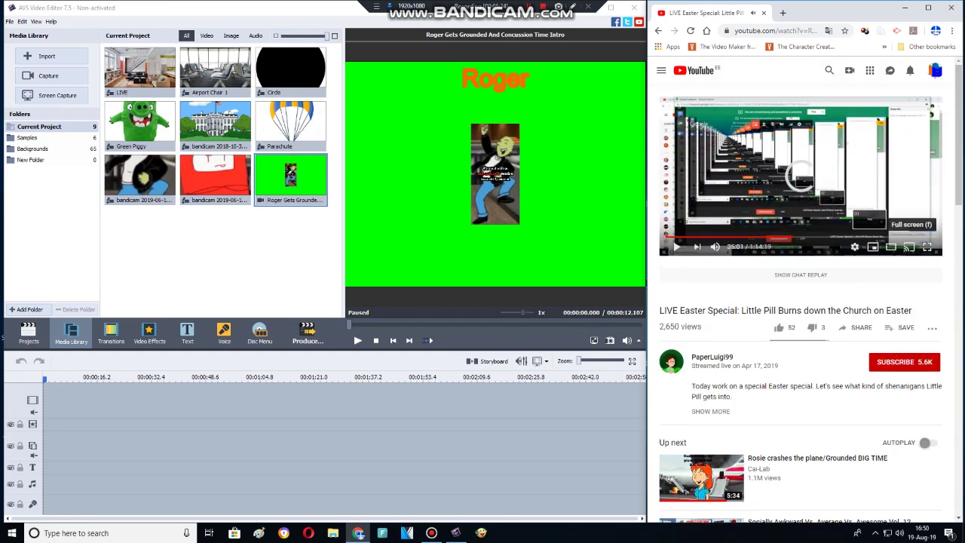
pyautogui.click(927, 247)
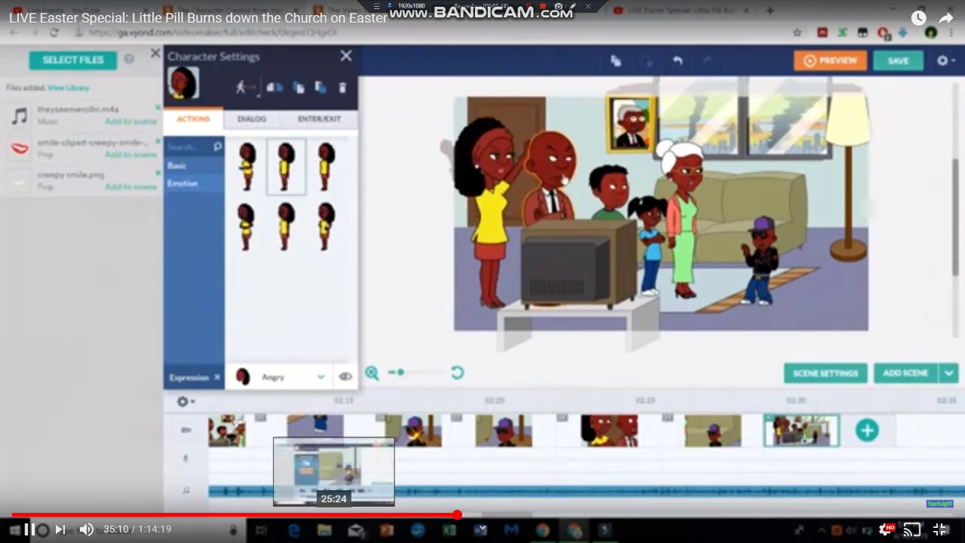
pyautogui.click(328, 514)
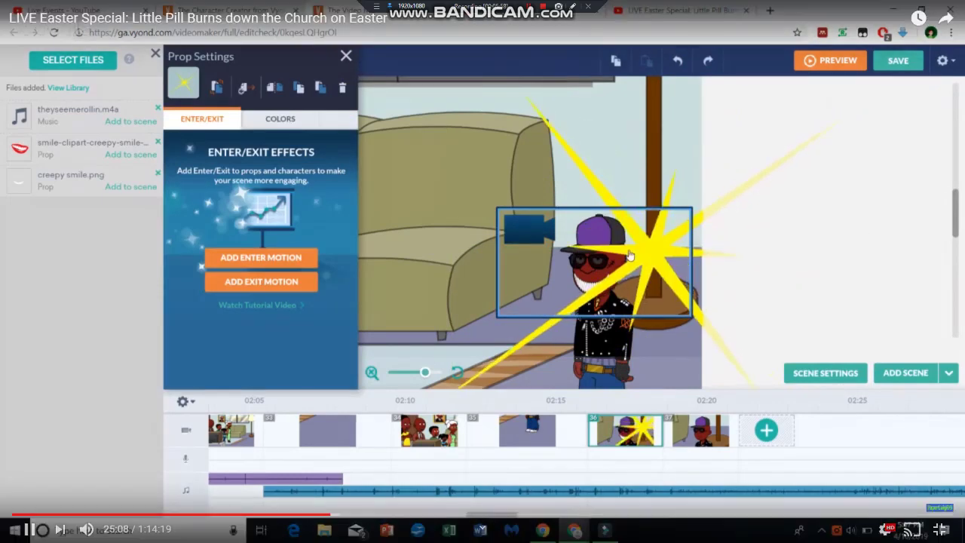
pyautogui.click(909, 531)
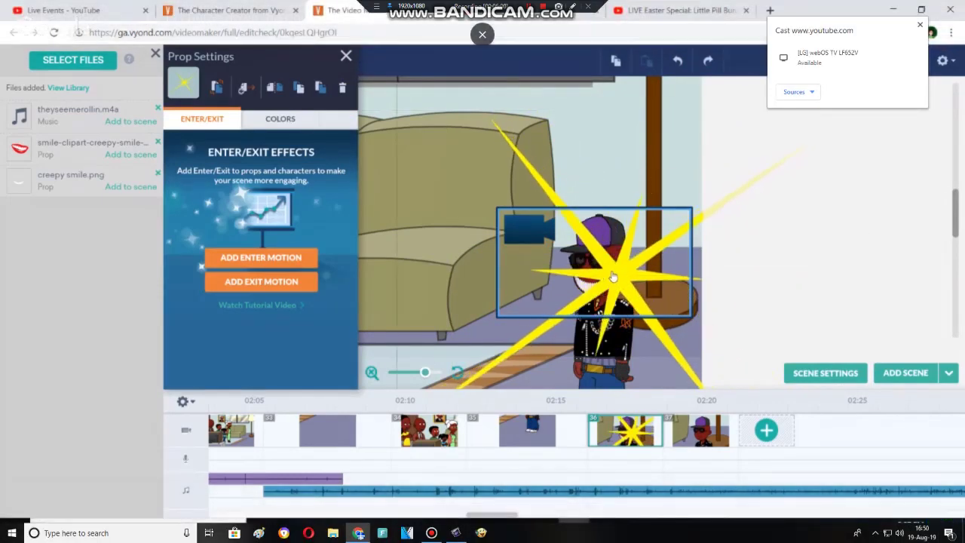
pyautogui.click(943, 526)
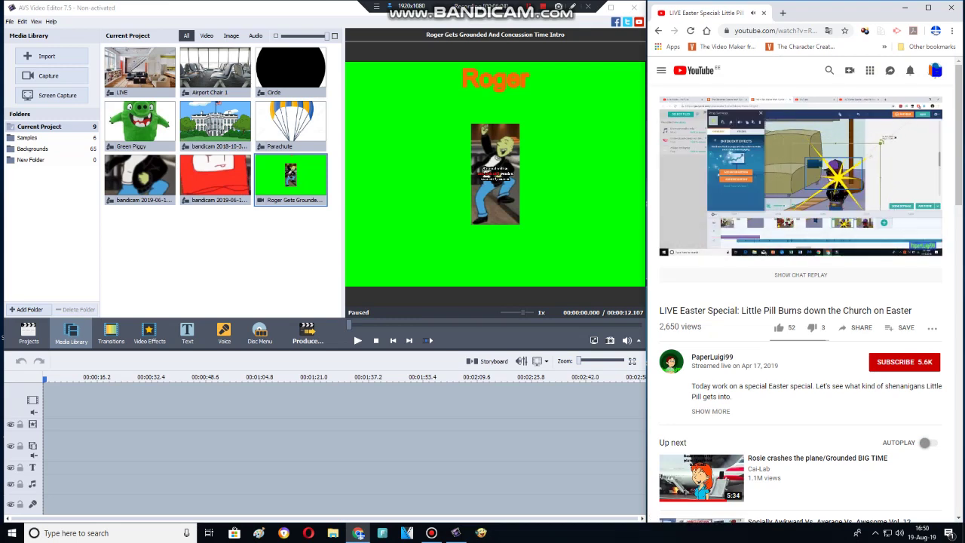
pyautogui.moveTo(290, 177); pyautogui.dragTo(175, 432)
pyautogui.moveTo(214, 70); pyautogui.dragTo(211, 414)
pyautogui.moveTo(140, 71); pyautogui.dragTo(91, 398)
pyautogui.moveTo(342, 399); pyautogui.dragTo(344, 400)
pyautogui.moveTo(126, 172); pyautogui.dragTo(84, 448)
pyautogui.moveTo(335, 445); pyautogui.dragTo(336, 444)
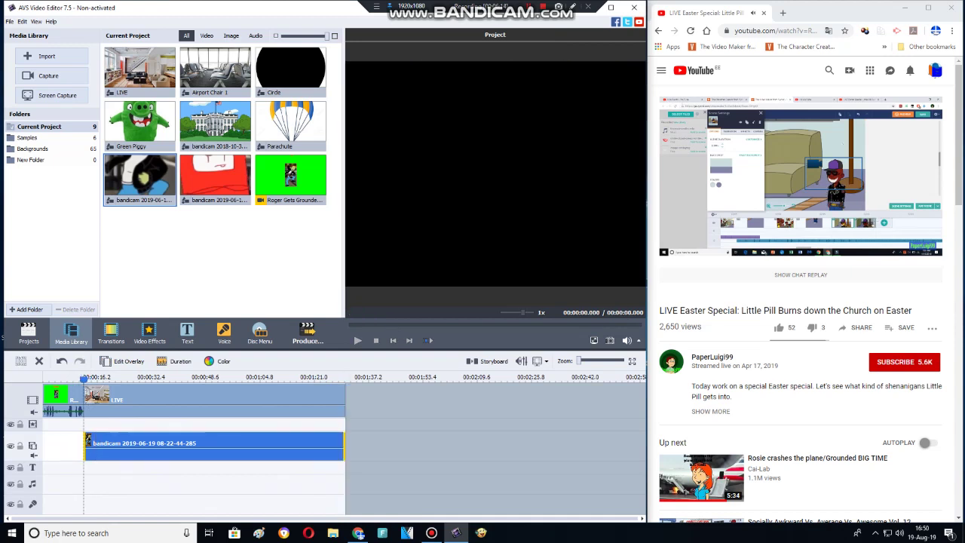
# Record a voice line about 5 s long starting at 00:00:12.107
pyautogui.click(224, 332)
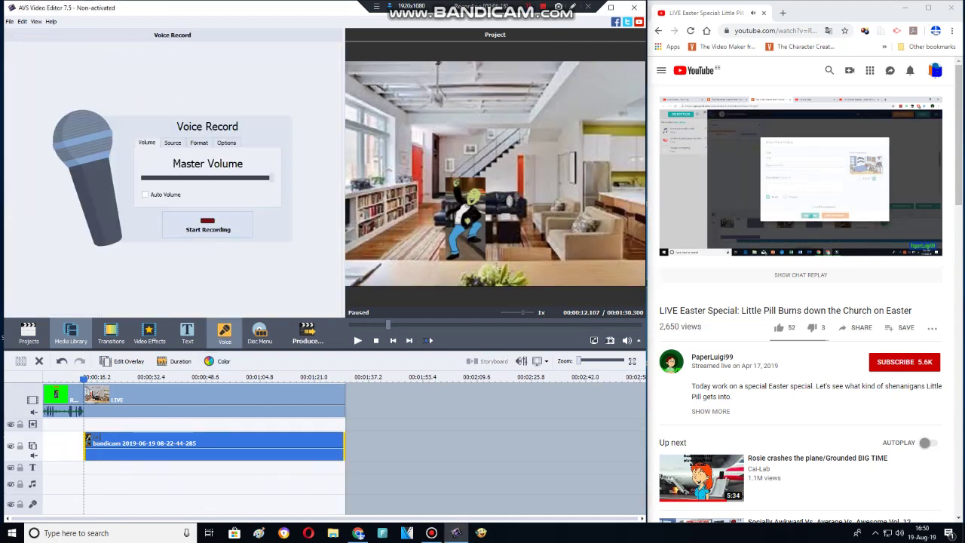
pyautogui.click(207, 225)
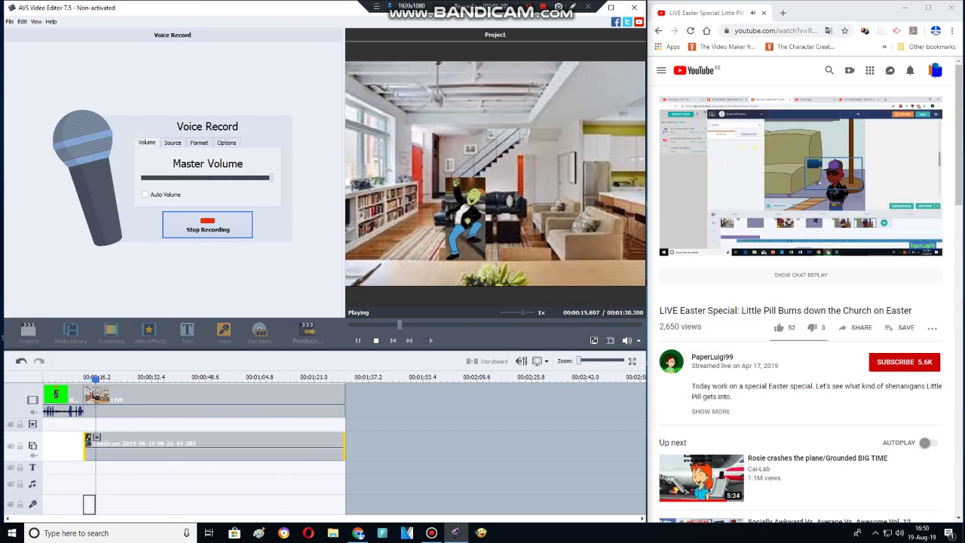
pyautogui.click(207, 225)
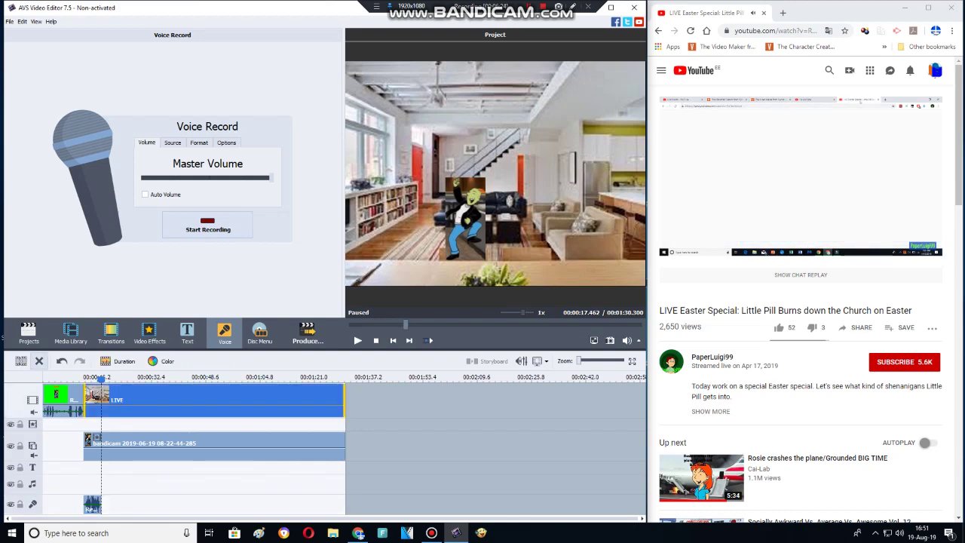
# Cut the LIVE clip and its character overlay off at 00:00:17.462, and place the Airport Chair 1 background right after LIVE
pyautogui.click(21, 361)
pyautogui.click(39, 362)
pyautogui.click(71, 333)
pyautogui.moveTo(216, 69); pyautogui.dragTo(111, 397)
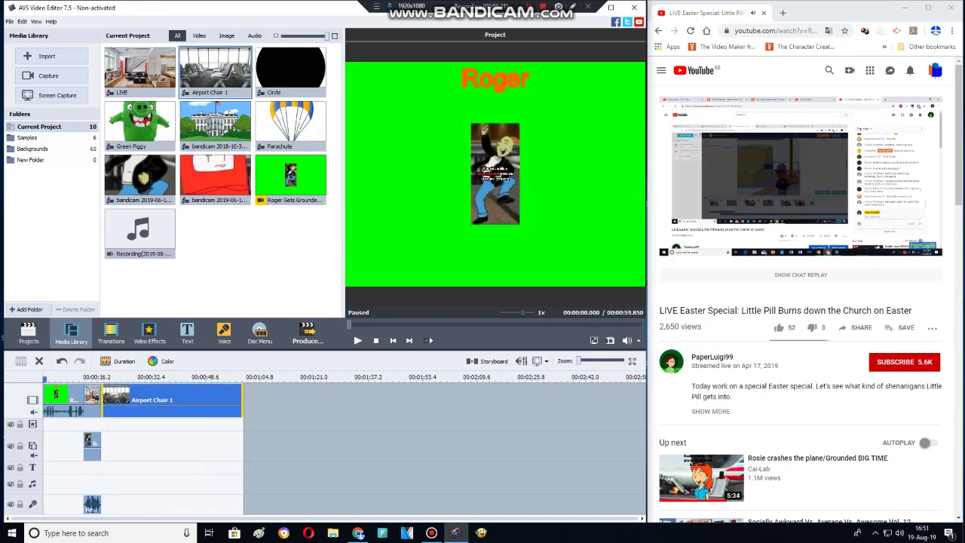
# Lengthen the LIVE clip to about 20.6 s and its character overlay to 00:00:22.950, and add a second video overlay line
pyautogui.moveTo(103, 397); pyautogui.dragTo(152, 398)
pyautogui.click(92, 397)
pyautogui.moveTo(101, 445); pyautogui.dragTo(119, 446)
pyautogui.click(35, 447)
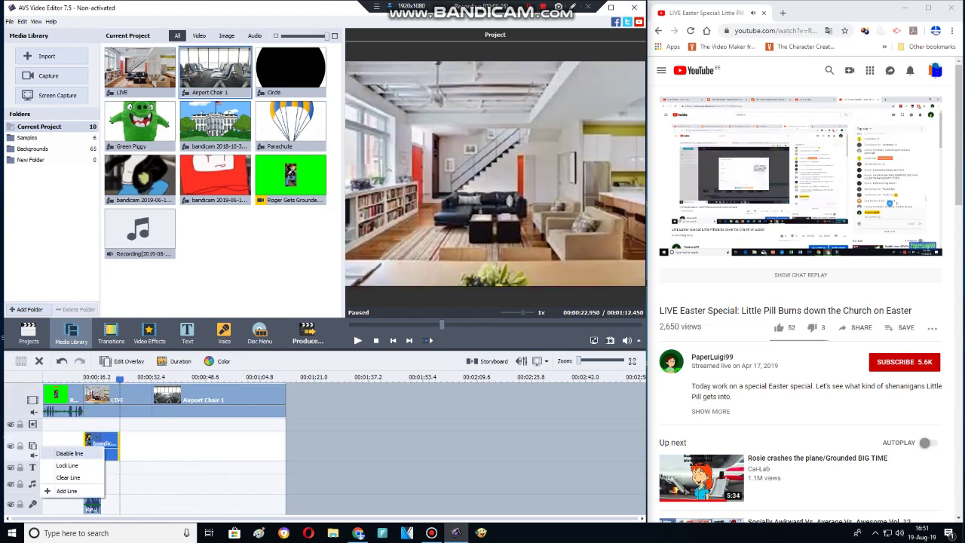
pyautogui.click(68, 466)
# Record a voice line from 00:00:17.462 and replace it with a new take about 6 s long
pyautogui.click(101, 377)
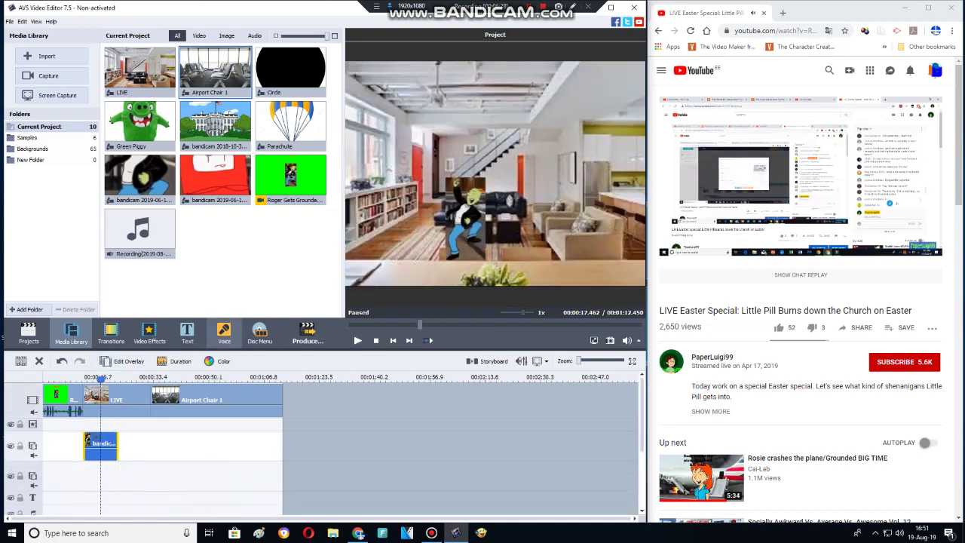
pyautogui.click(224, 331)
pyautogui.click(207, 225)
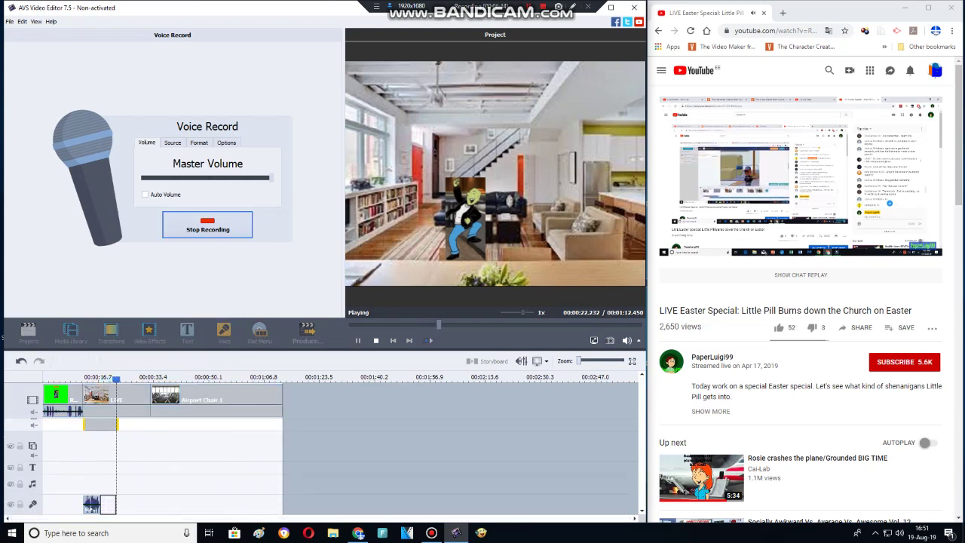
pyautogui.click(208, 229)
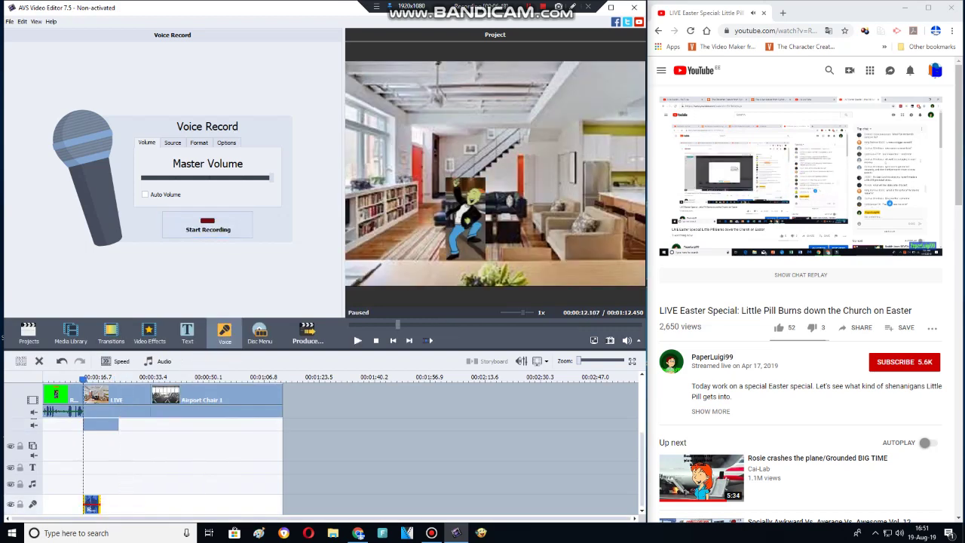
pyautogui.click(207, 225)
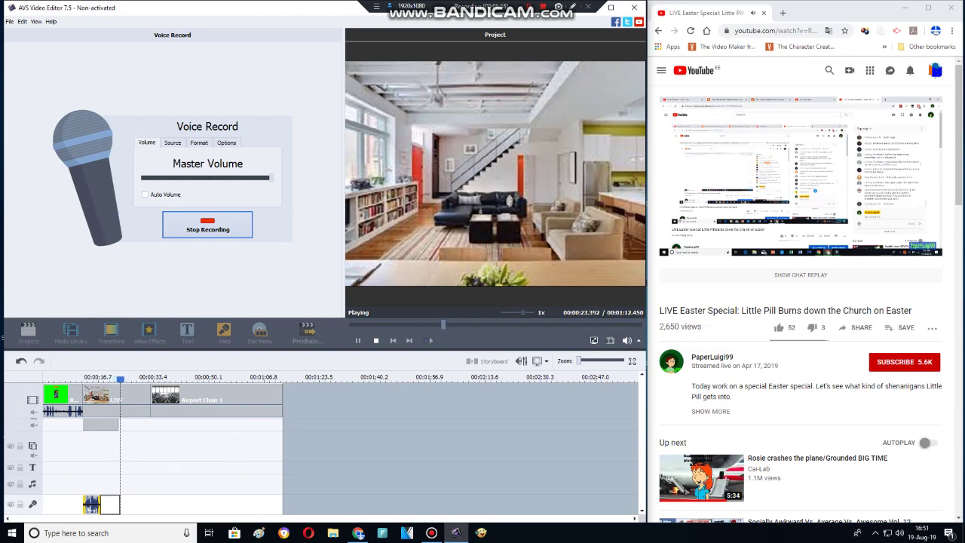
pyautogui.click(207, 225)
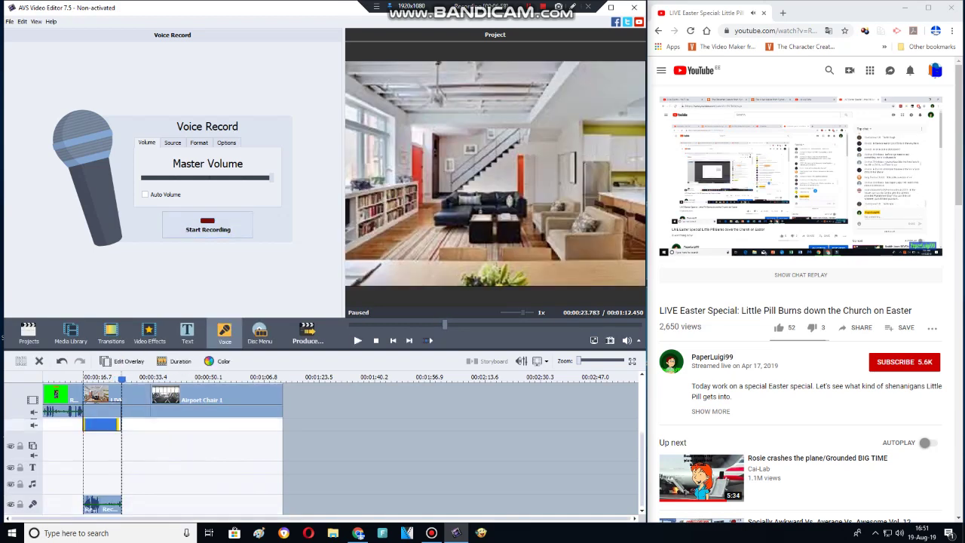
# Place the Circle image on the second overlay line and set its color correction to brightness -100 and temperature 100
pyautogui.click(71, 333)
pyautogui.moveTo(290, 72); pyautogui.dragTo(113, 457)
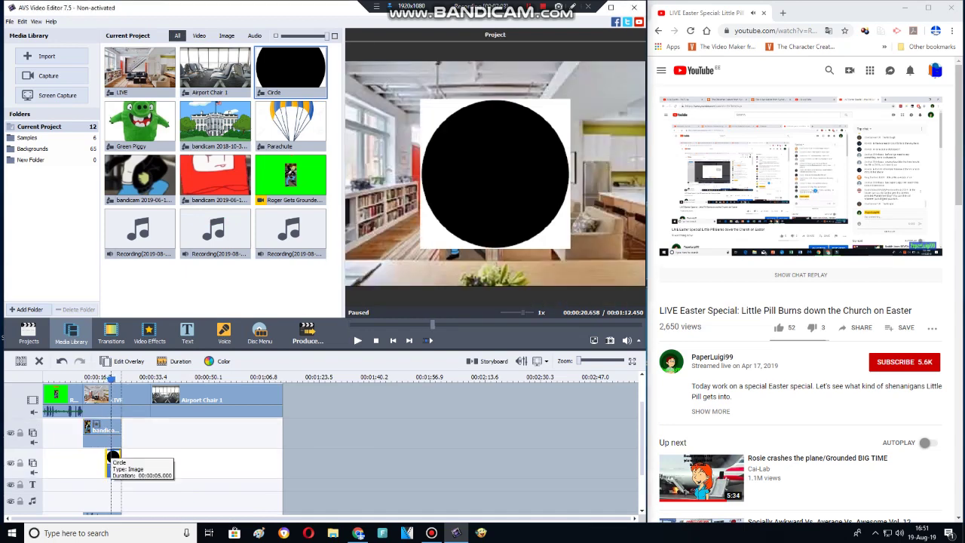
pyautogui.click(217, 360)
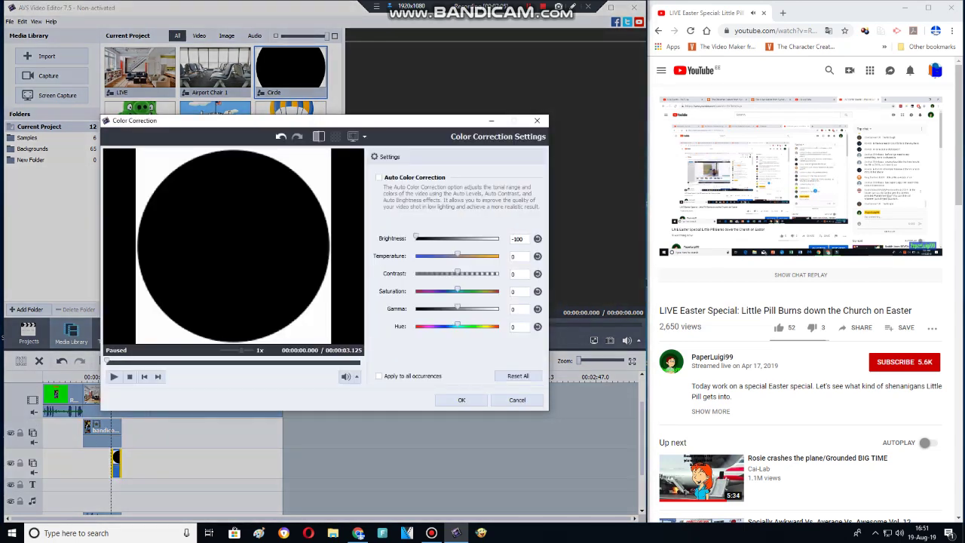
pyautogui.moveTo(457, 255); pyautogui.dragTo(499, 255)
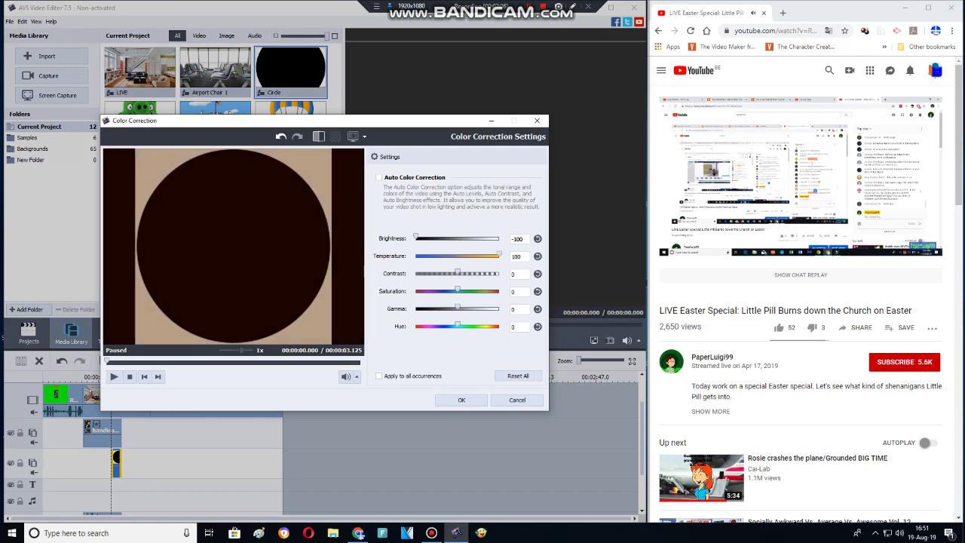
pyautogui.click(461, 400)
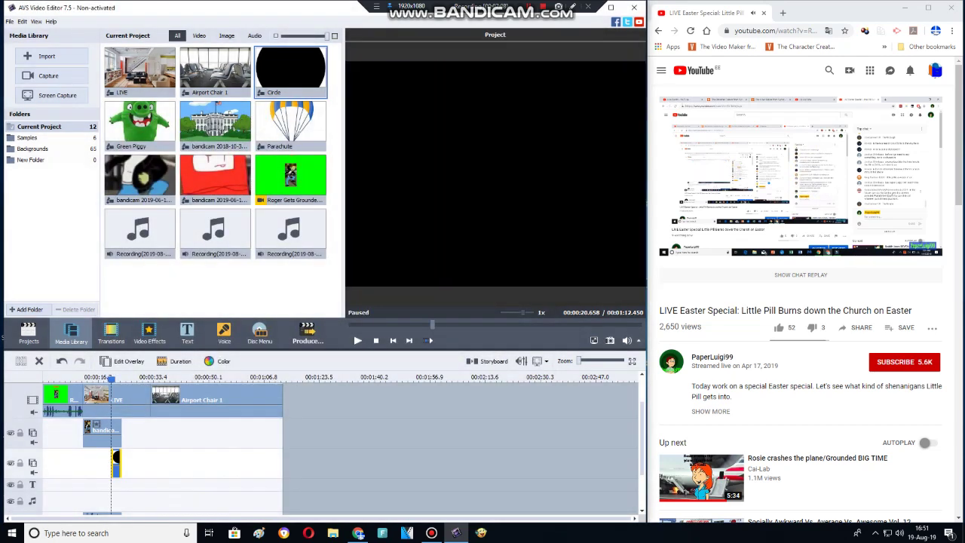
# Enable chromakey on the Circle overlay with white as the key color and a chromakey level of 100
pyautogui.click(122, 361)
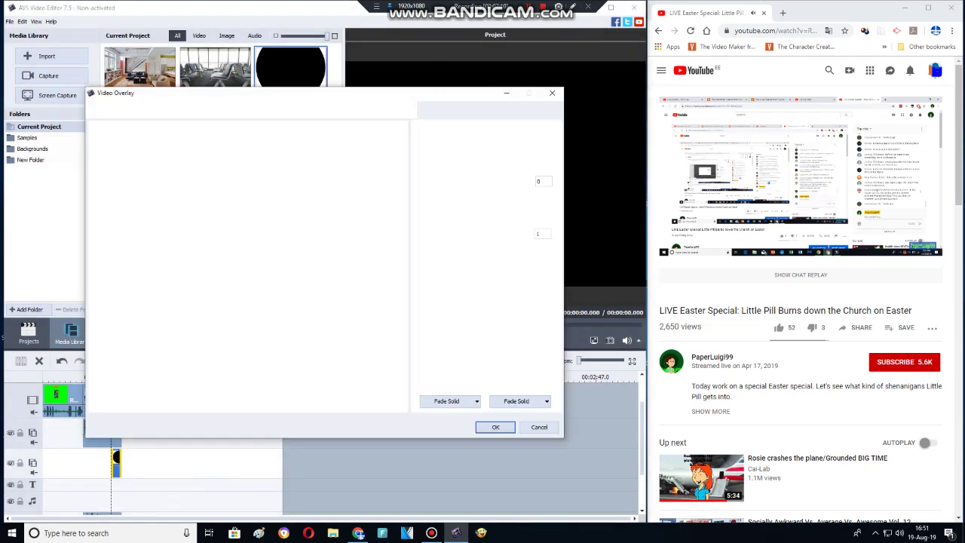
pyautogui.click(420, 204)
pyautogui.click(445, 267)
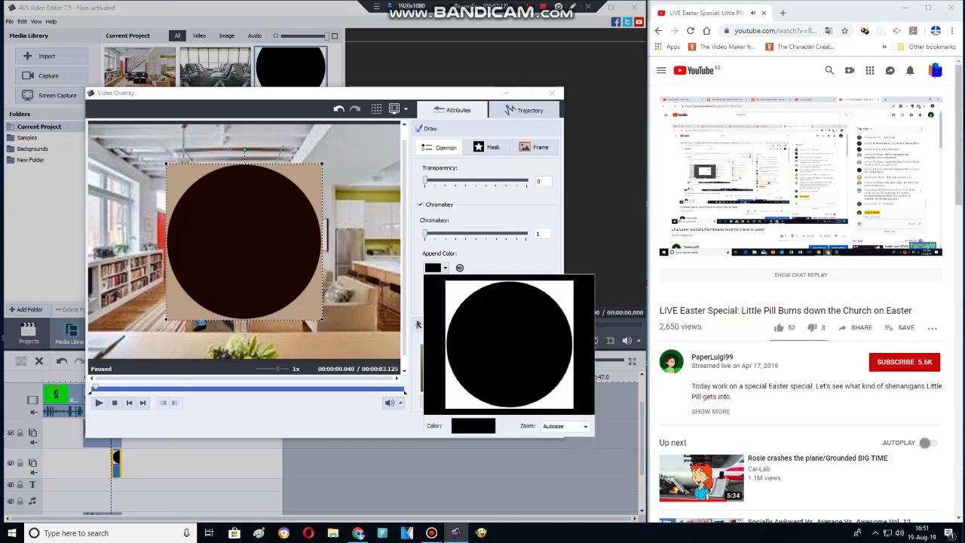
pyautogui.click(446, 296)
pyautogui.moveTo(461, 234); pyautogui.dragTo(527, 233)
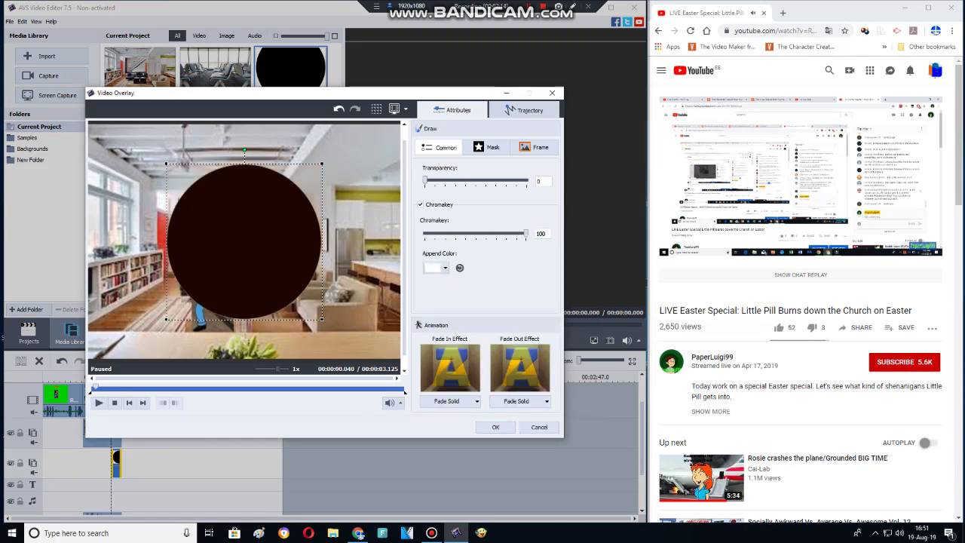
pyautogui.click(445, 268)
pyautogui.click(477, 315)
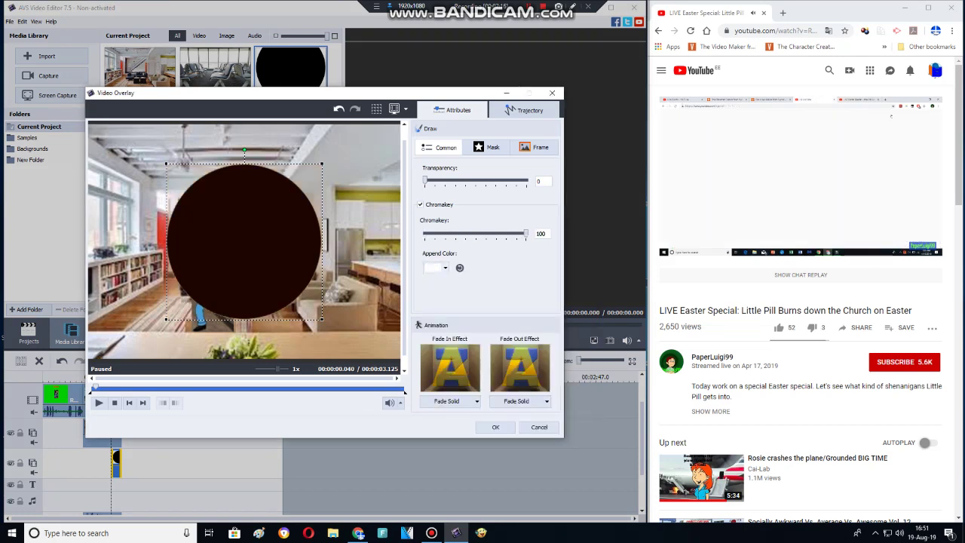
# Shrink the circle to fit over the character's head, set its transparency to 50 and apply the overlay settings
pyautogui.moveTo(322, 320); pyautogui.dragTo(282, 280)
pyautogui.moveTo(246, 245); pyautogui.dragTo(217, 264)
pyautogui.moveTo(425, 181); pyautogui.dragTo(486, 181)
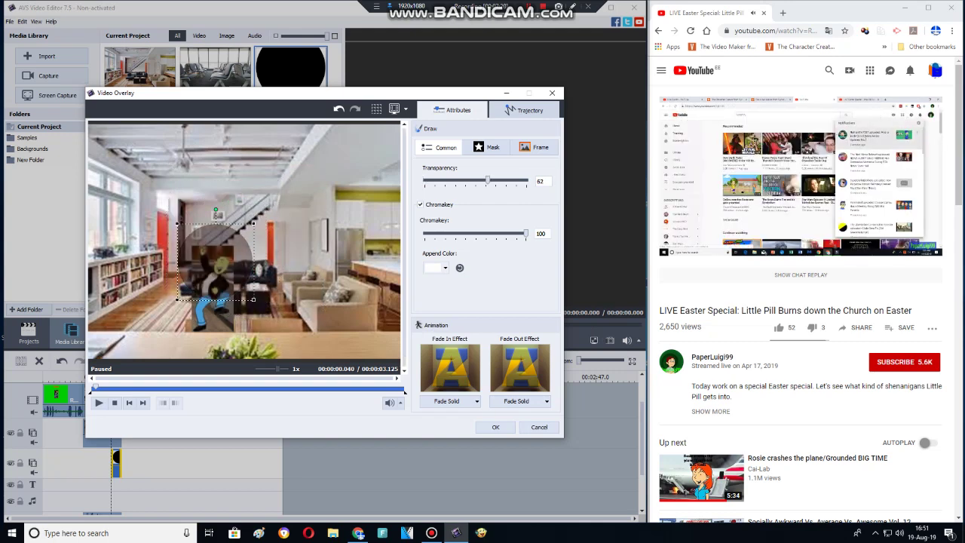
pyautogui.write('50')
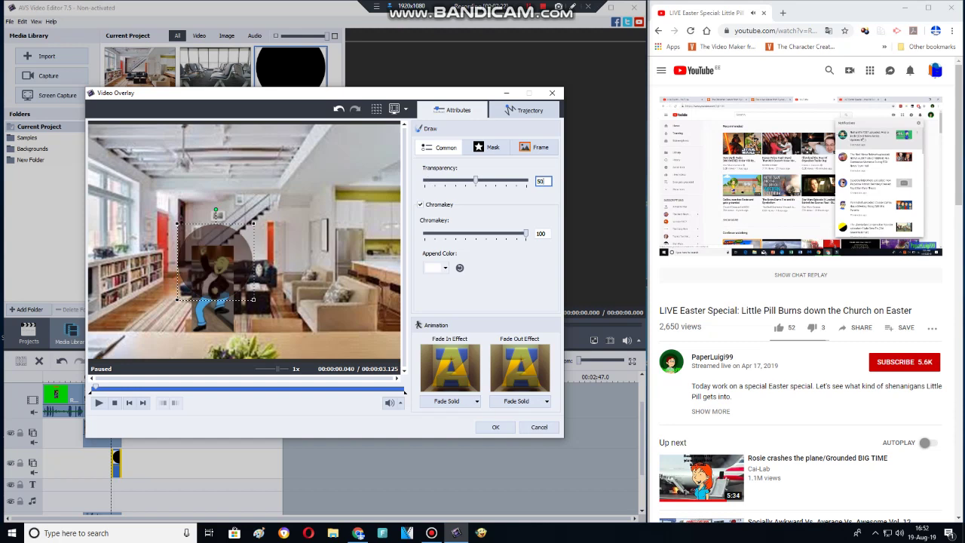
pyautogui.moveTo(254, 300); pyautogui.dragTo(220, 269)
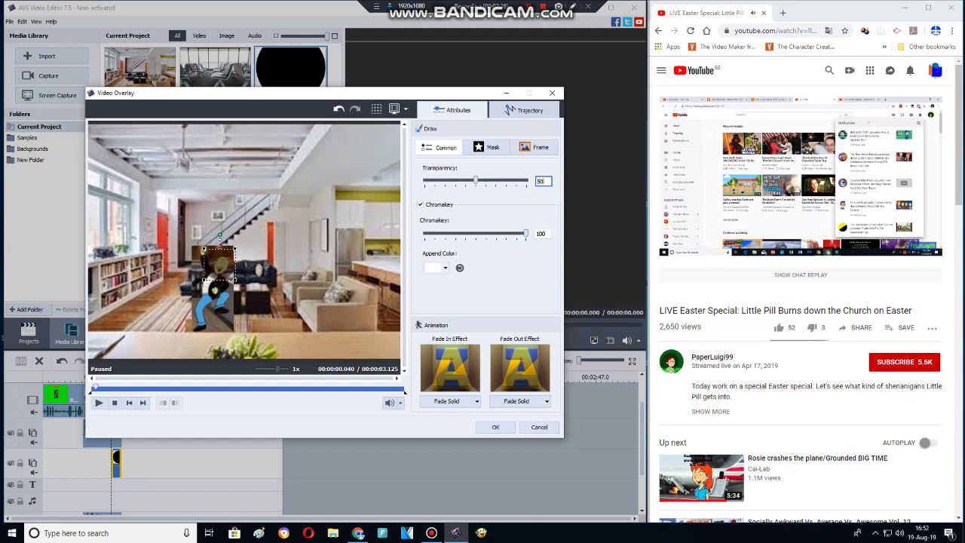
pyautogui.press('Return')
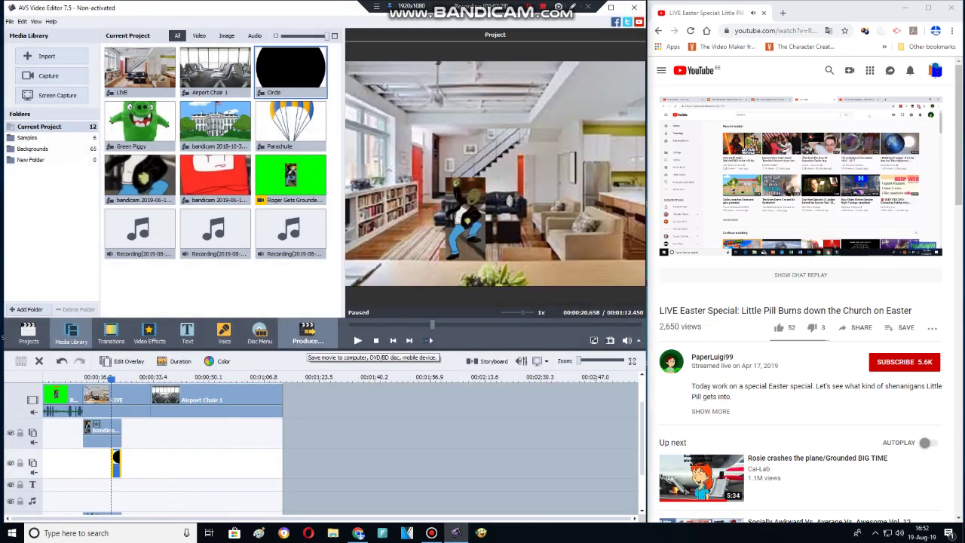
# Record a short voice line starting at 00:00:23.783, right after the previous one
pyautogui.moveTo(111, 379); pyautogui.dragTo(125, 379)
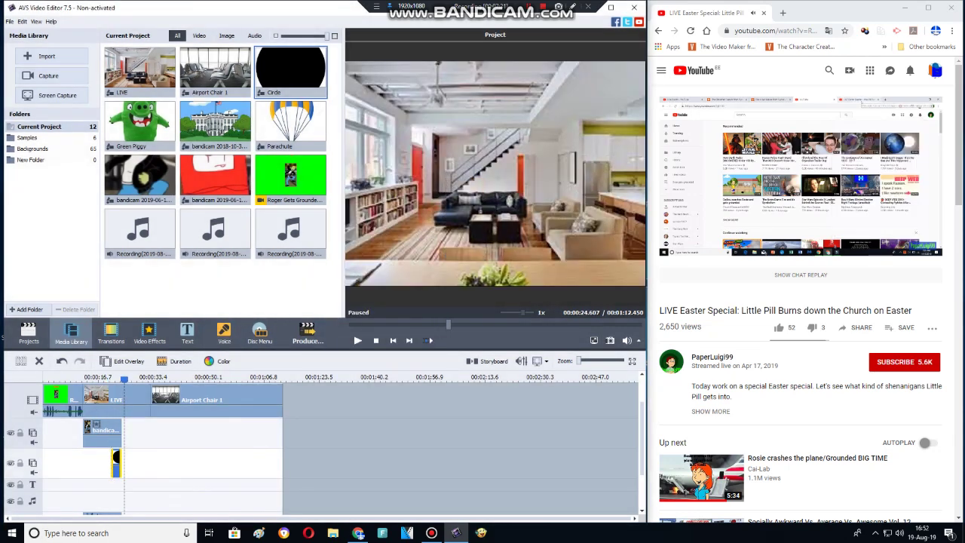
pyautogui.click(224, 332)
pyautogui.click(207, 224)
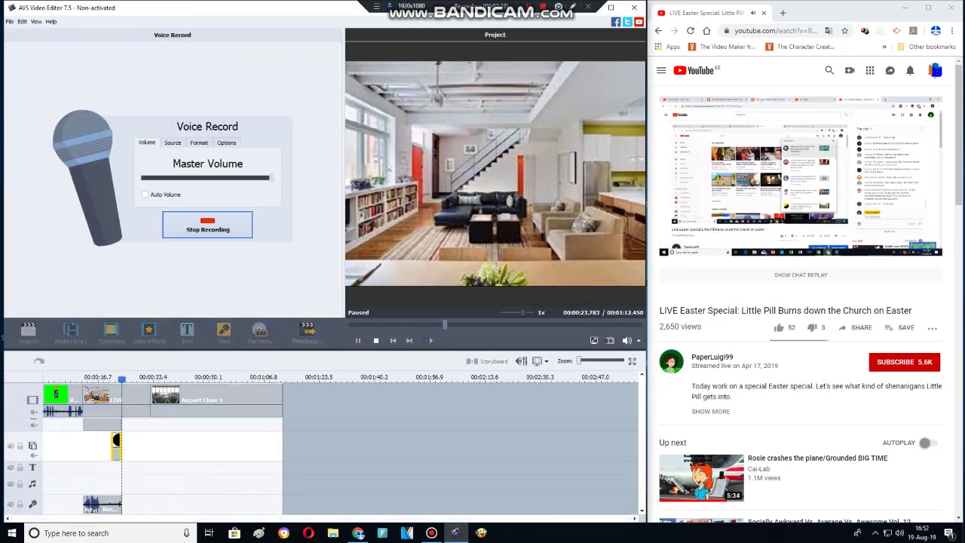
pyautogui.click(207, 224)
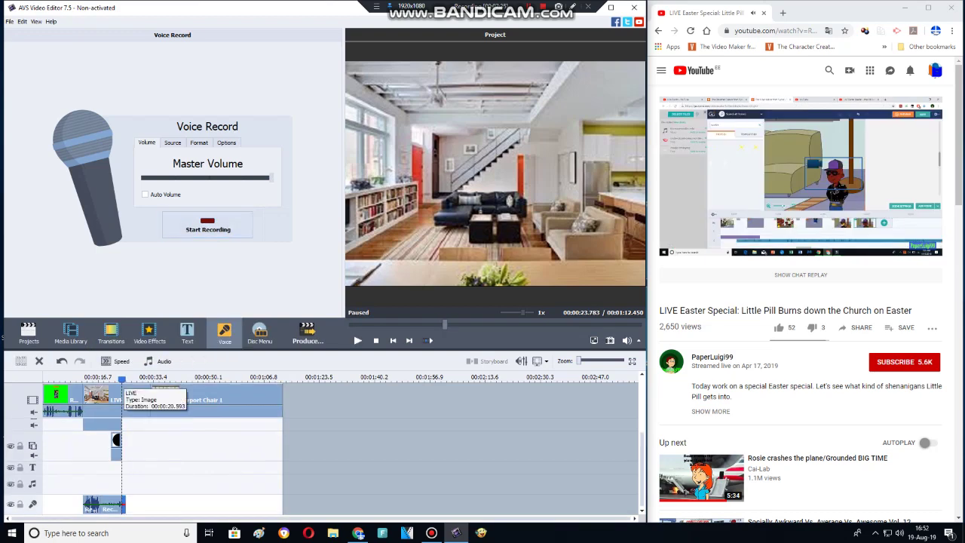
# Split the LIVE background clip at 00:00:25.063 and delete the part after it
pyautogui.moveTo(121, 379); pyautogui.dragTo(126, 379)
pyautogui.click(113, 400)
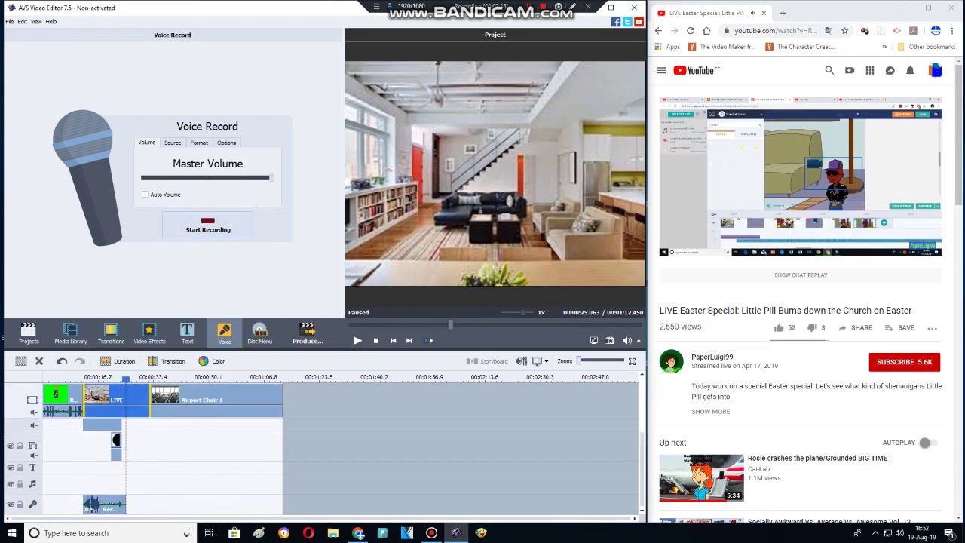
pyautogui.click(21, 361)
pyautogui.click(39, 361)
# Add another overlay line, then copy the living room character overlay and stretch it across the airport scene
pyautogui.rightClick(200, 445)
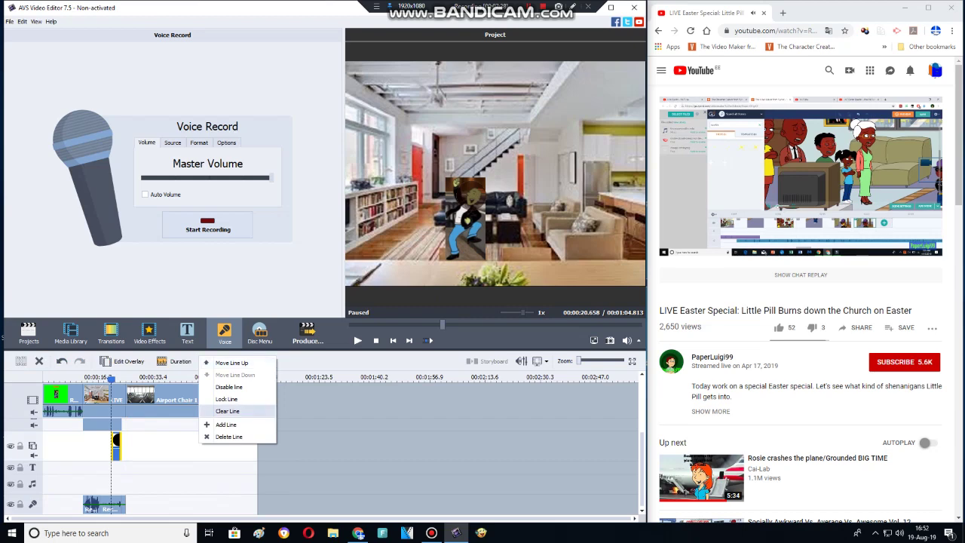
pyautogui.click(226, 425)
pyautogui.rightClick(101, 422)
pyautogui.click(138, 490)
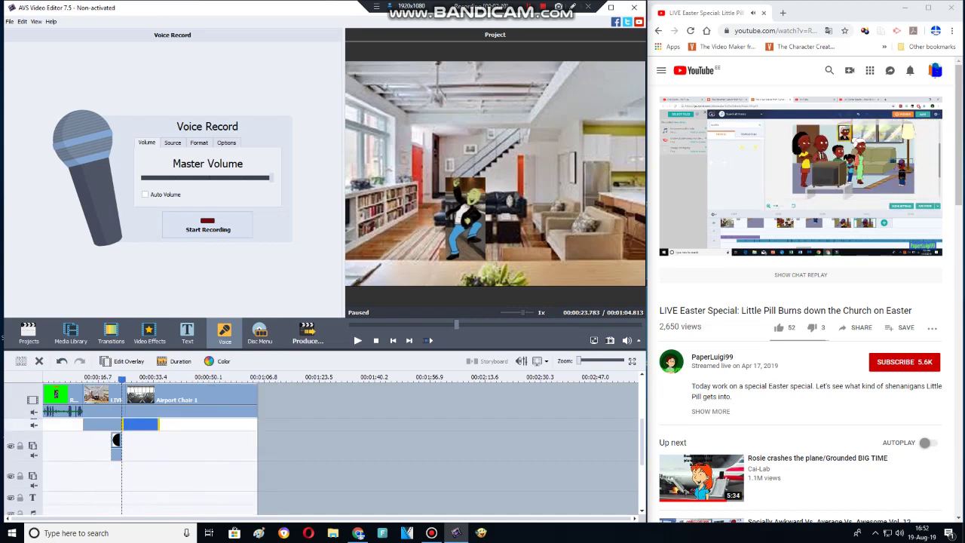
pyautogui.moveTo(147, 425); pyautogui.dragTo(257, 424)
# Reposition the character overlay higher among the airport chairs and apply its overlay settings
pyautogui.click(192, 397)
pyautogui.click(116, 441)
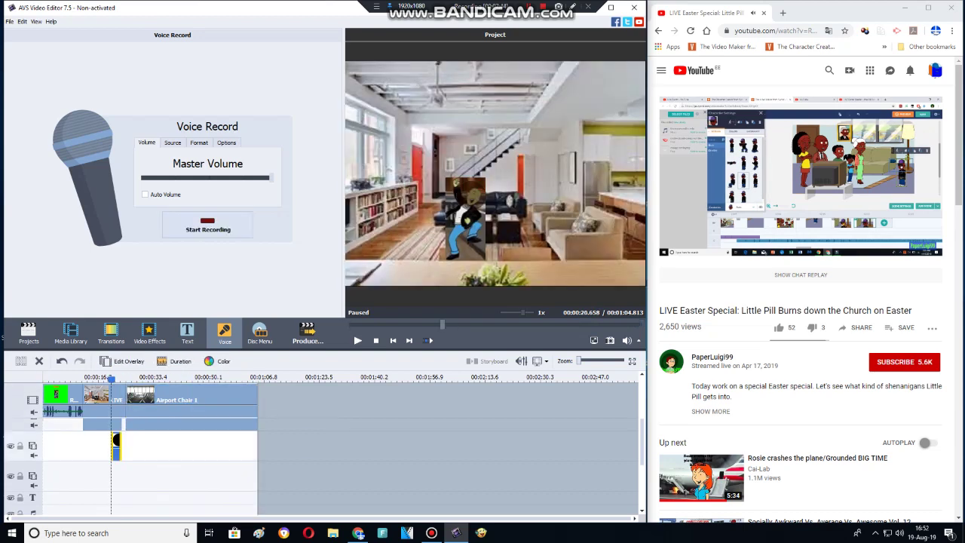
pyautogui.hotkey('ctrl', 'y')
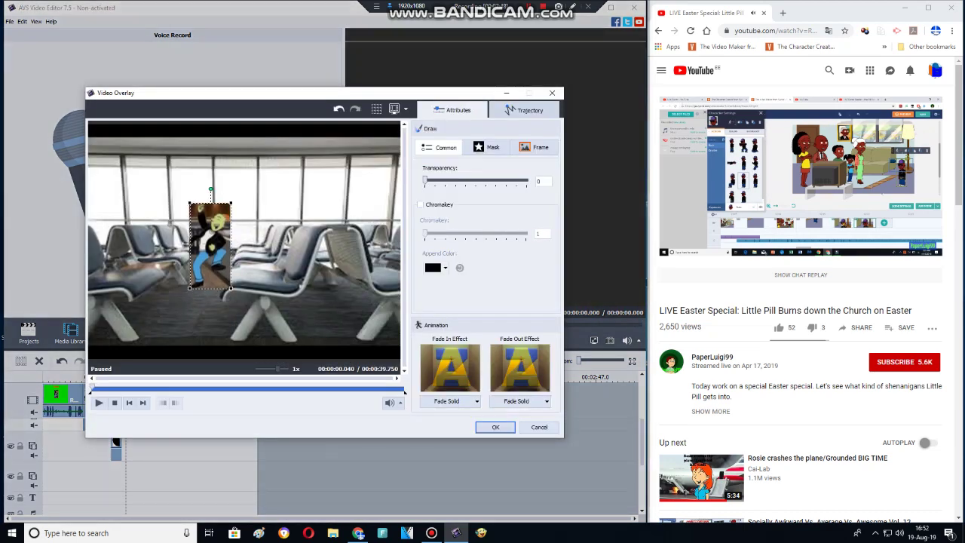
pyautogui.click(495, 428)
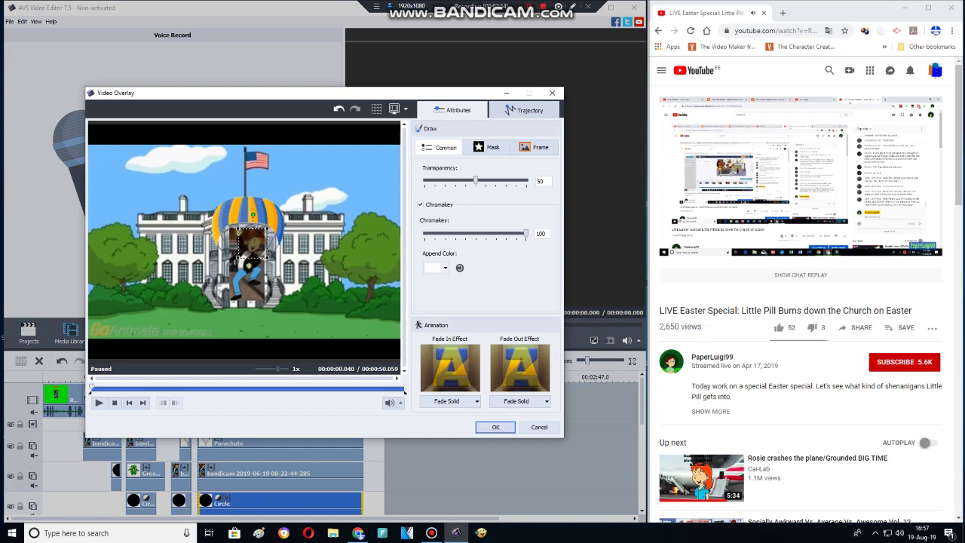
# Apply the Circle overlay settings and trim the starts of the Parachute, character and Circle overlays to 00:00:48.303
pyautogui.press('Return')
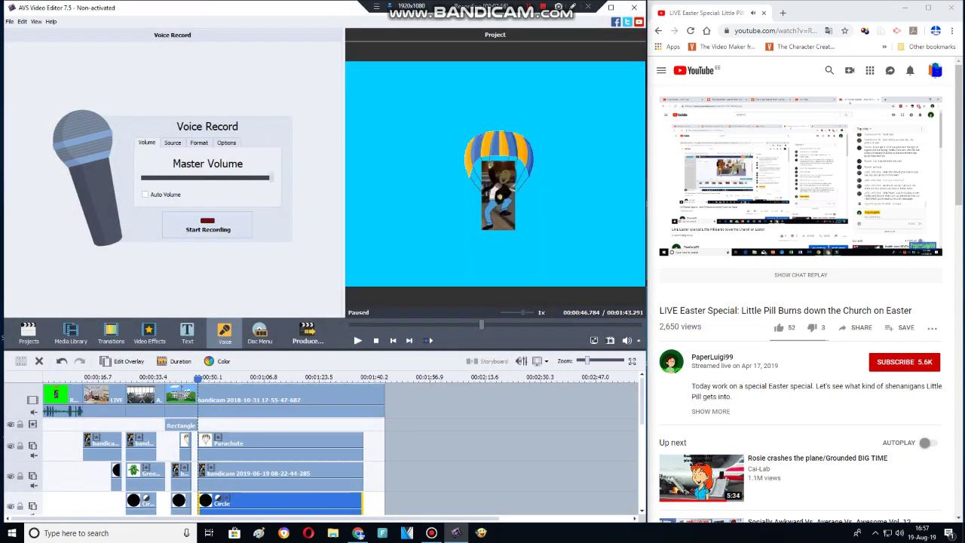
pyautogui.click(205, 445)
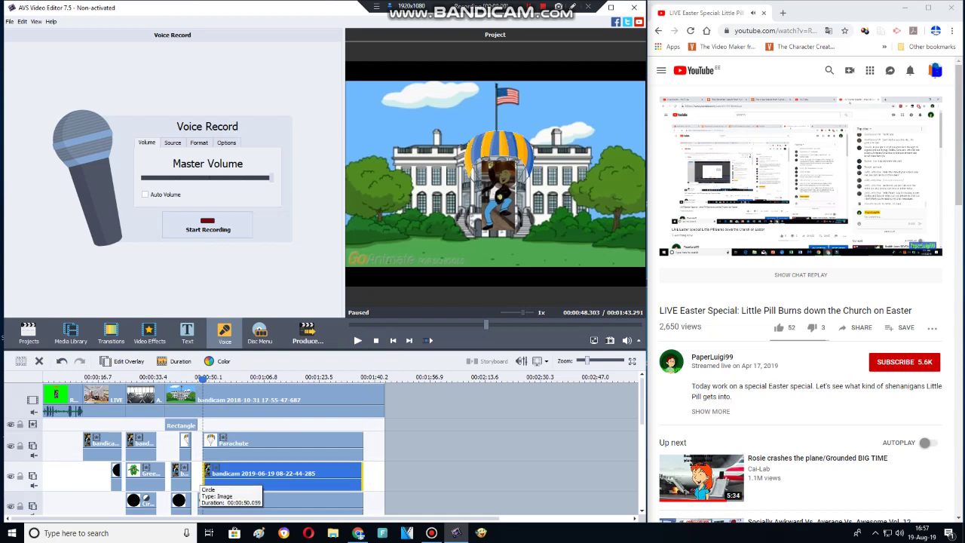
pyautogui.click(205, 501)
pyautogui.moveTo(199, 504); pyautogui.dragTo(204, 504)
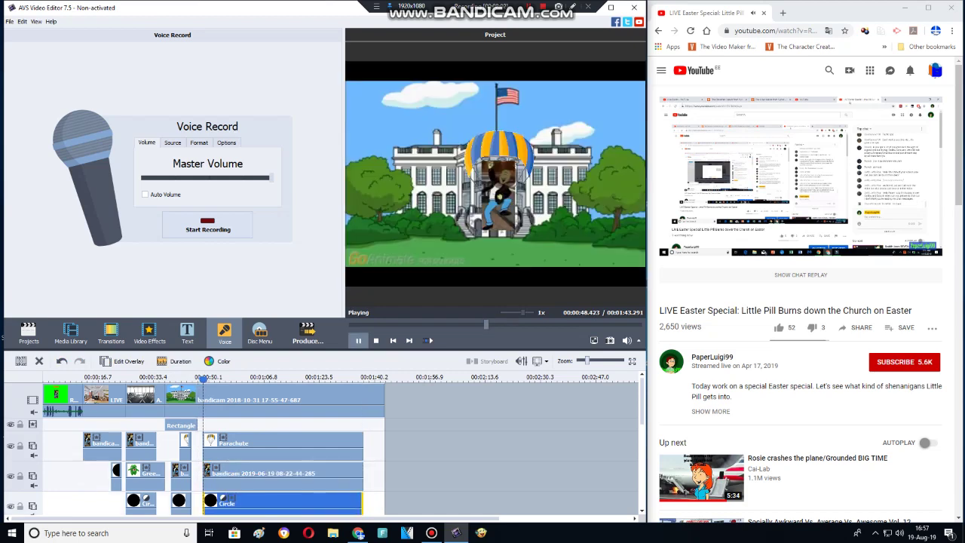
# Lower the character overlay beneath the parachute so it stands in front of the White House, and apply it
pyautogui.press('space')
pyautogui.click(234, 473)
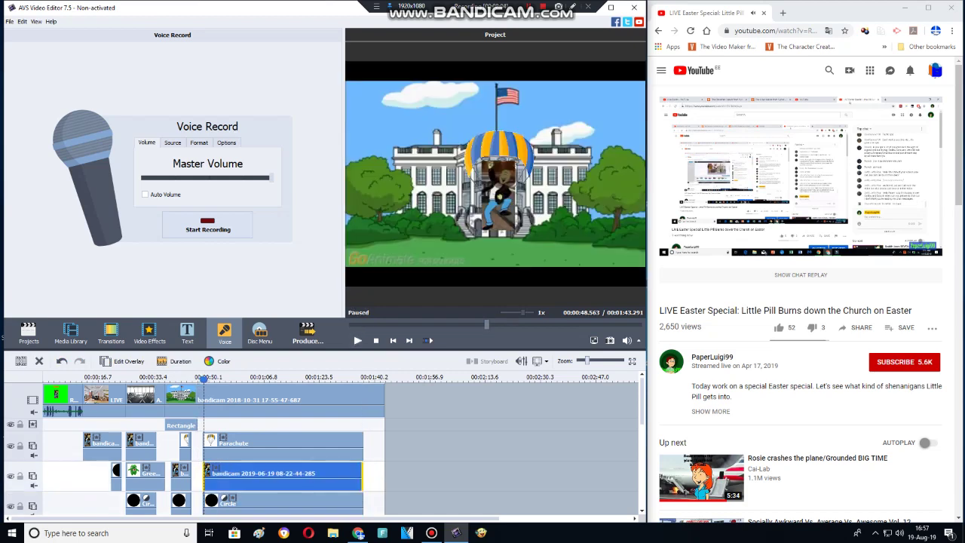
pyautogui.click(123, 361)
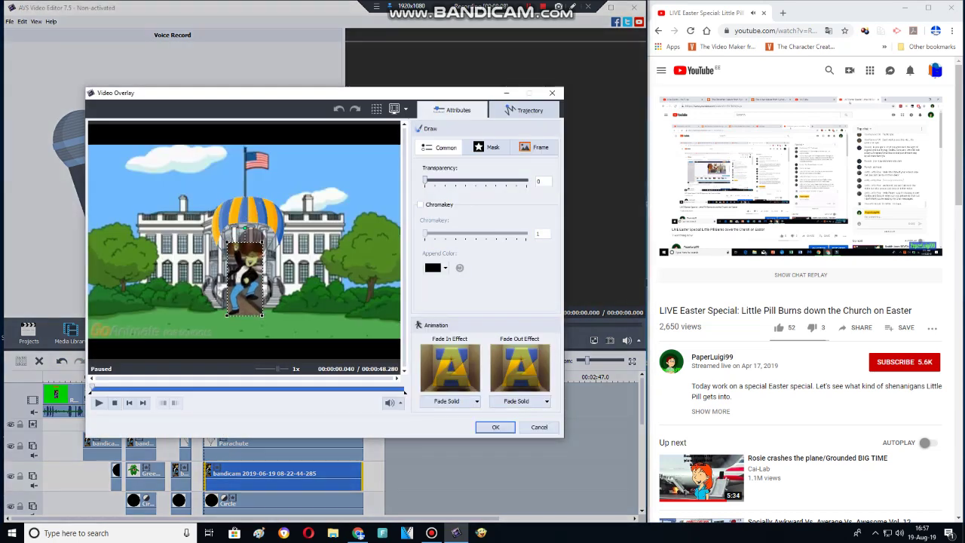
pyautogui.click(496, 428)
# Move the Circle overlay down over the lowered character's head in the White House scene and apply it
pyautogui.click(234, 504)
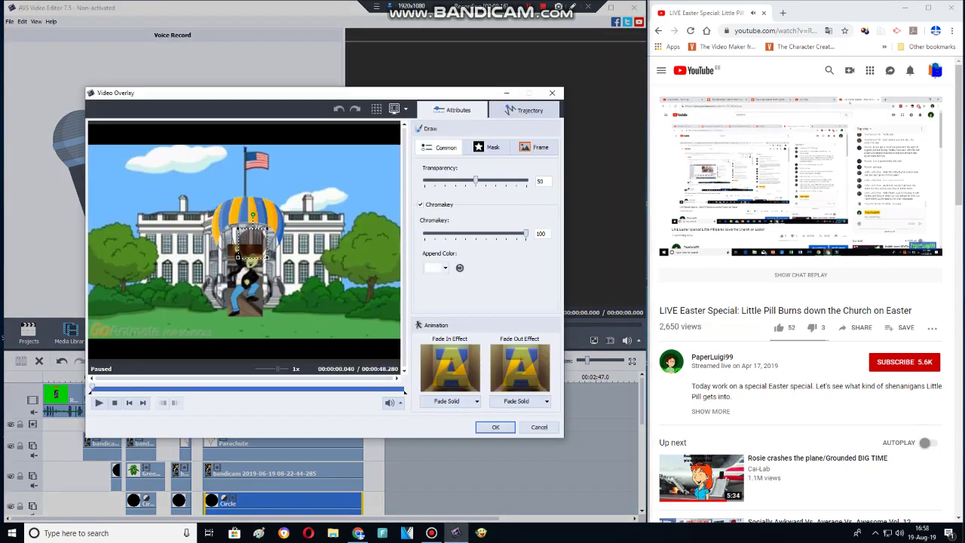
pyautogui.press('Down')
pyautogui.press('Down')
pyautogui.press('Down')
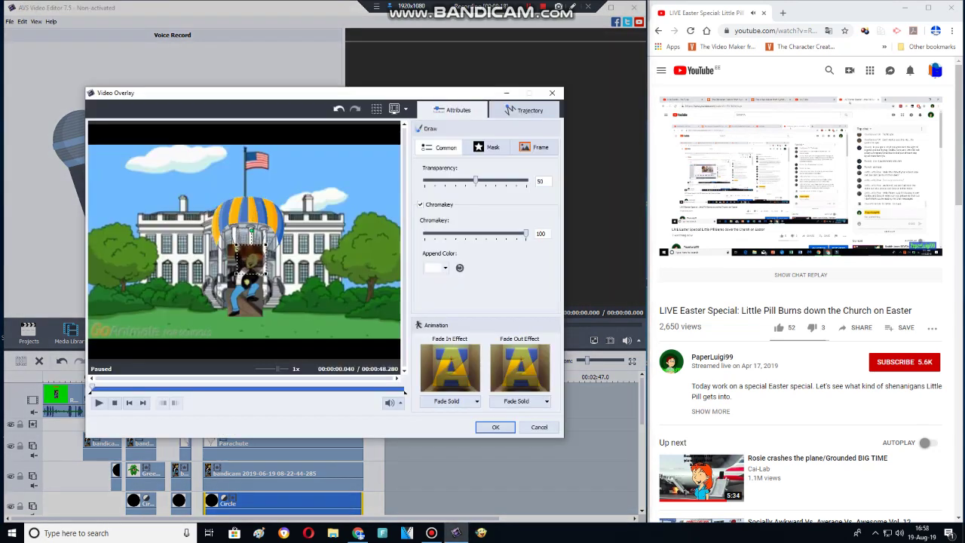
pyautogui.click(496, 427)
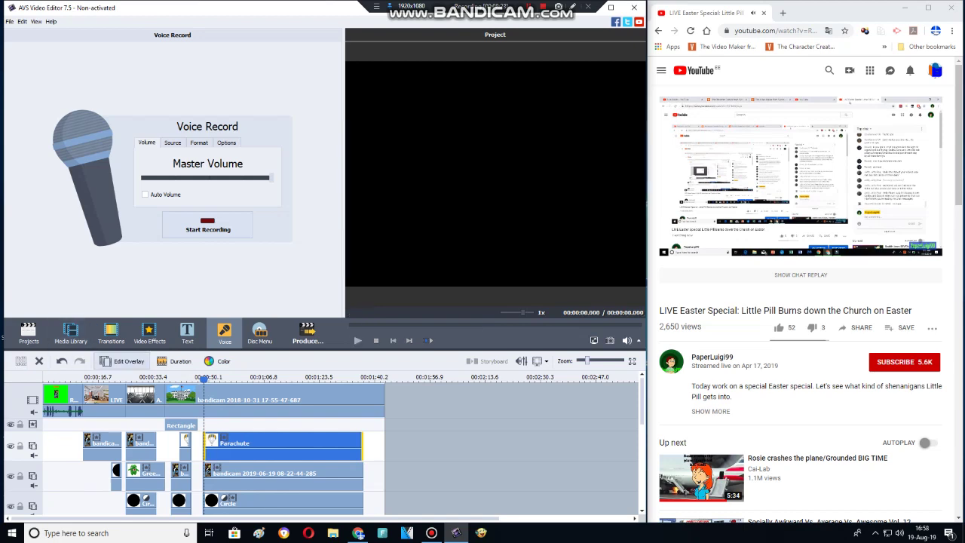
# Move the Parachute overlay to the right edge of the White House scene and delete its part after 00:00:48.903
pyautogui.click(123, 361)
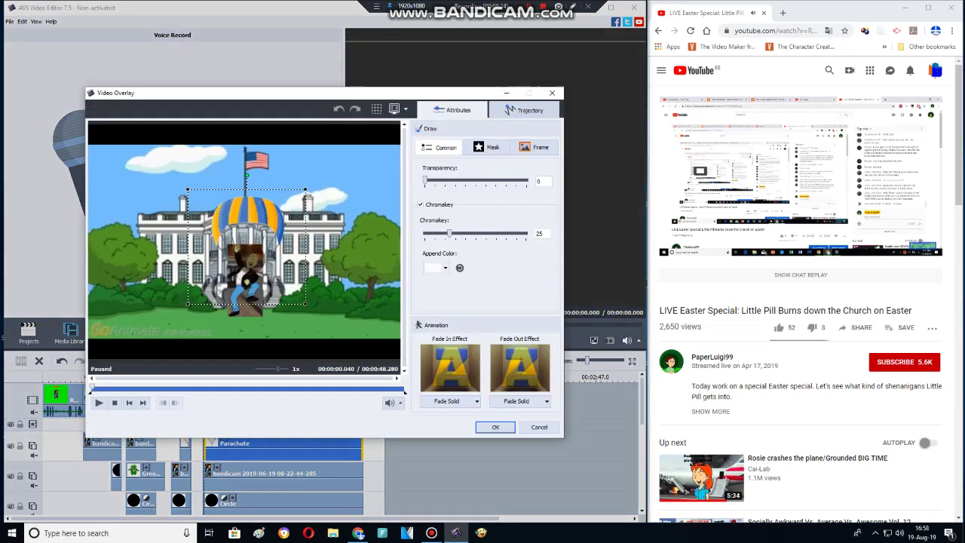
pyautogui.click(495, 427)
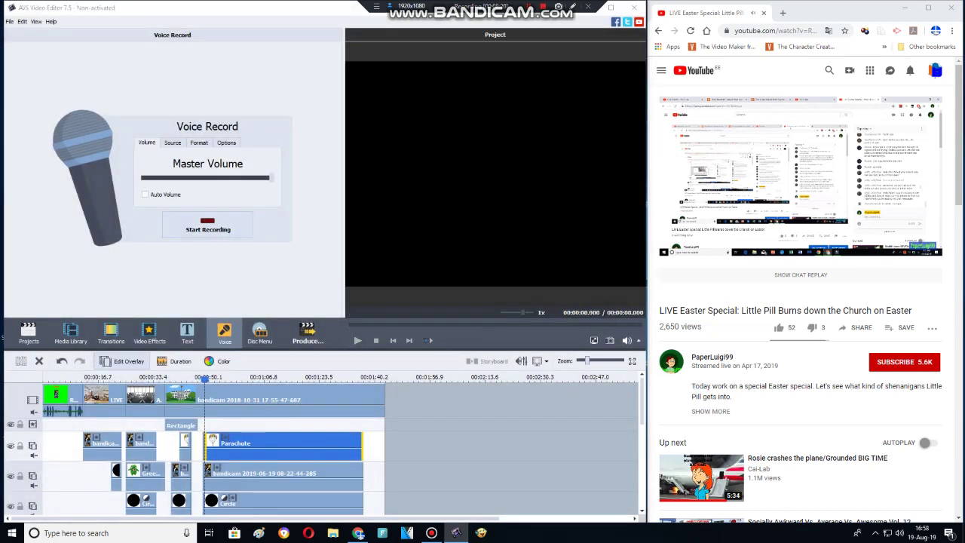
pyautogui.click(123, 361)
pyautogui.moveTo(377, 197); pyautogui.dragTo(396, 191)
pyautogui.click(495, 428)
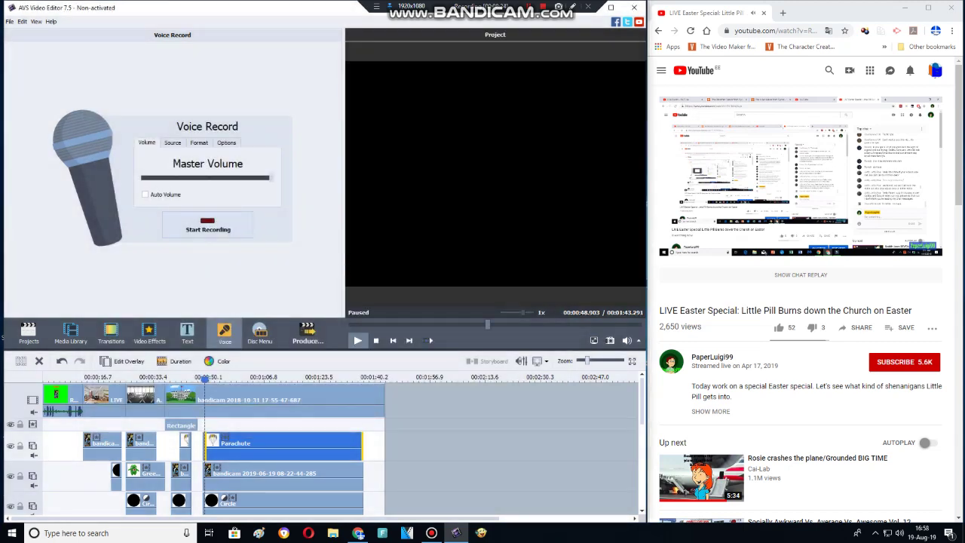
pyautogui.click(358, 341)
pyautogui.press('Delete')
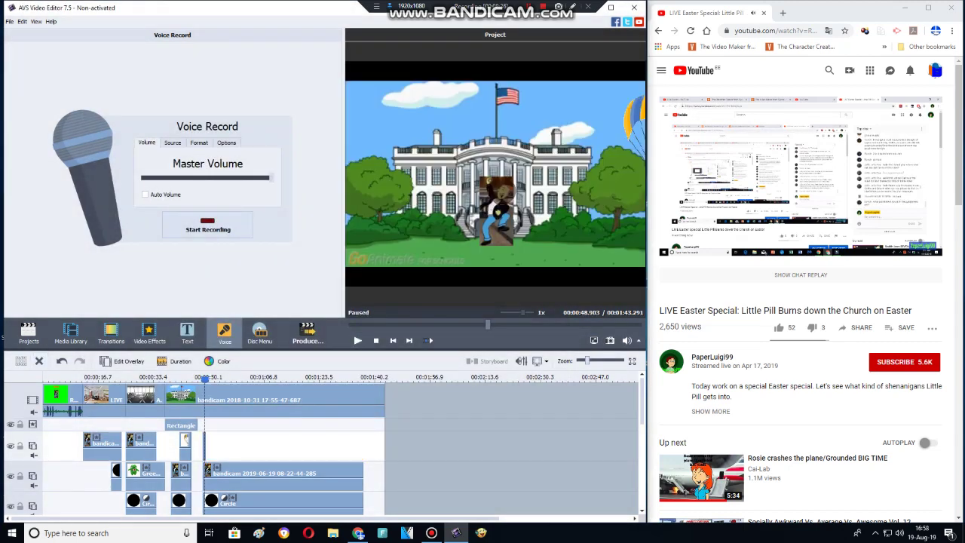
# Record a short voice line for the White House scene starting at 00:00:50.348
pyautogui.moveTo(204, 379); pyautogui.dragTo(214, 379)
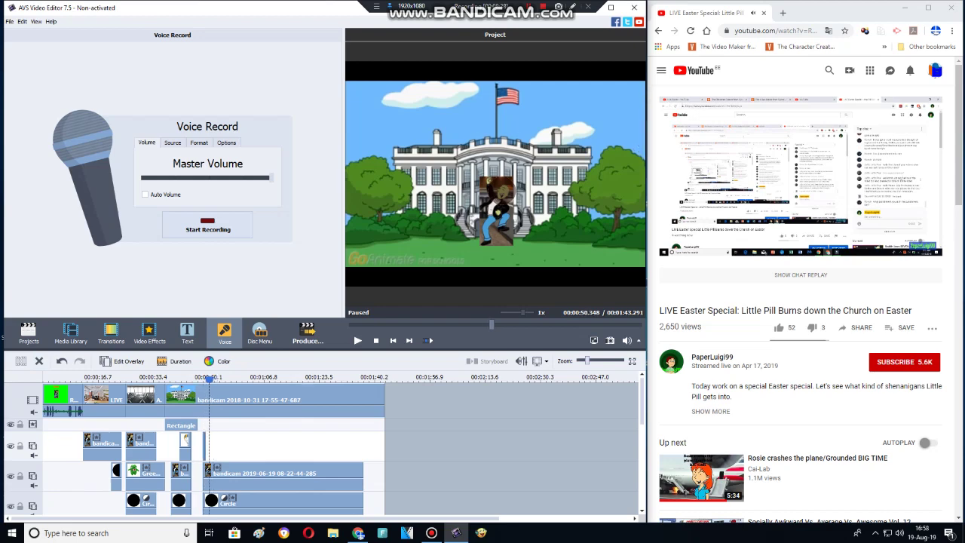
pyautogui.click(207, 225)
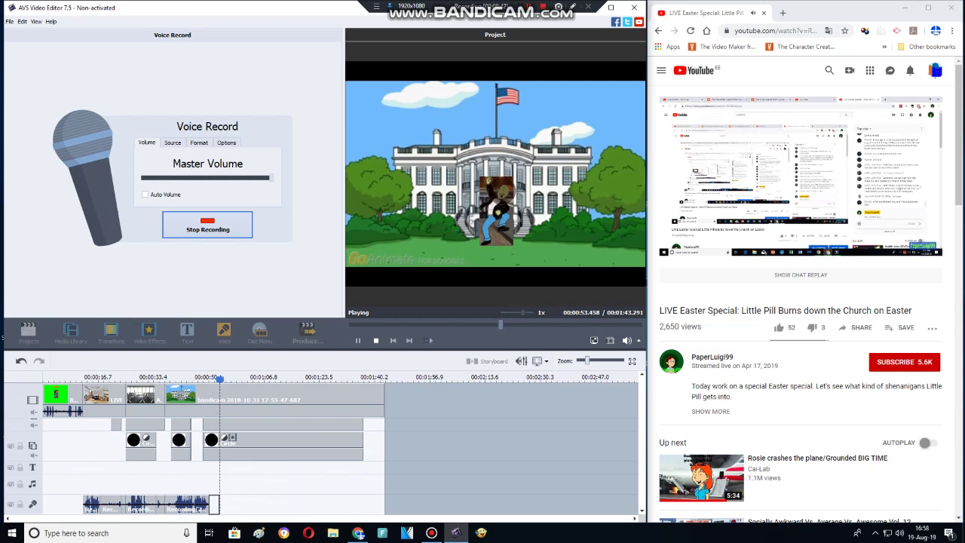
pyautogui.click(207, 229)
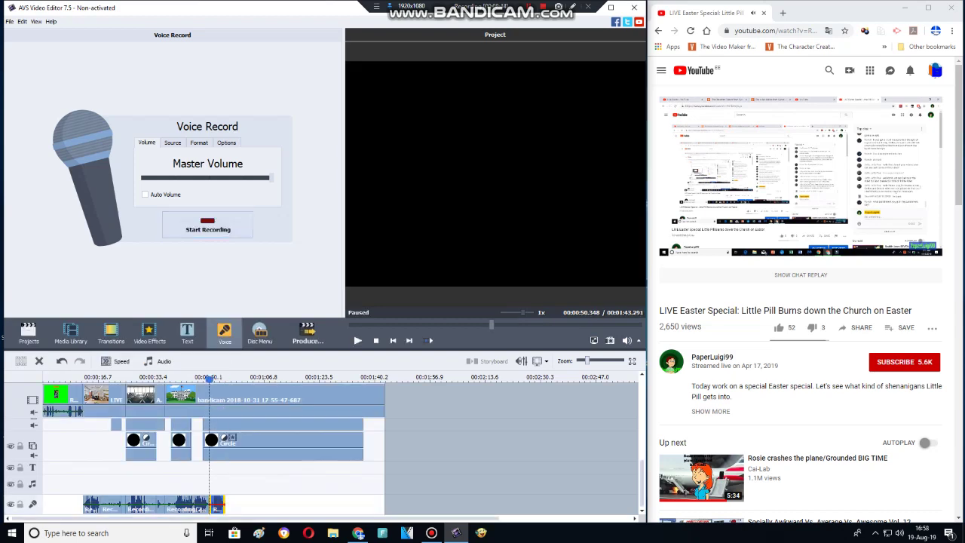
# Split the White House background clip at 00:00:56.354 and delete the part after it
pyautogui.click(229, 400)
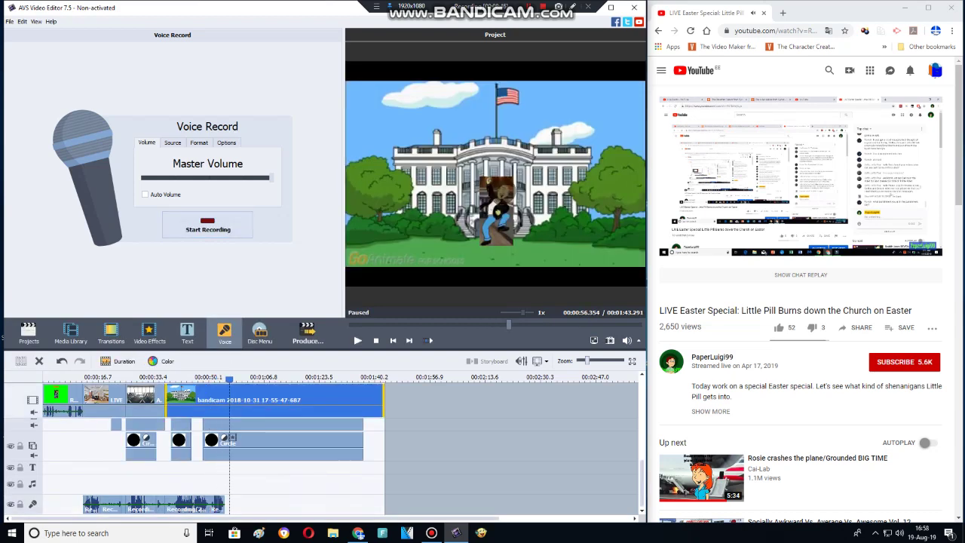
pyautogui.press('s')
pyautogui.press('Delete')
# Append the LIVE image after the White House scene and extend it to about 00:01:44
pyautogui.click(70, 333)
pyautogui.moveTo(140, 69); pyautogui.dragTo(308, 443)
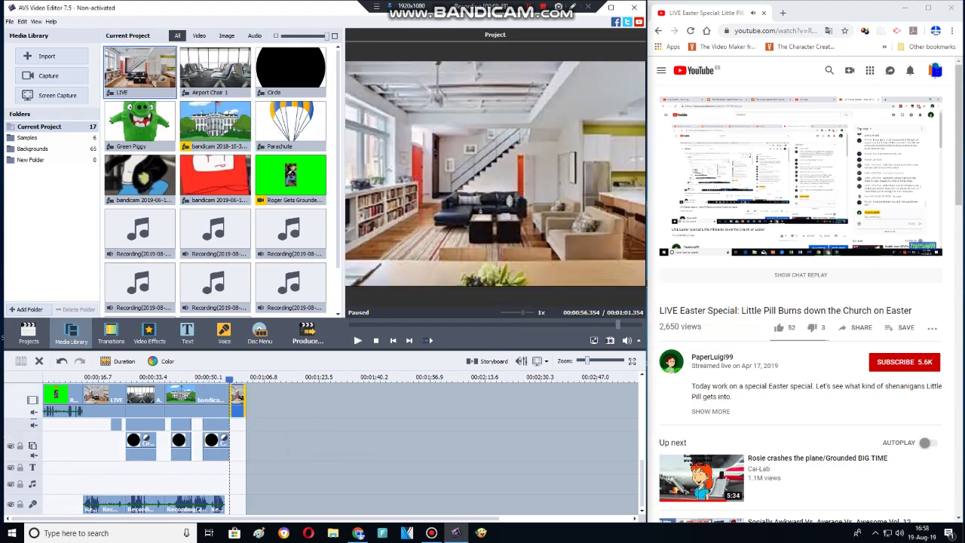
pyautogui.moveTo(245, 400); pyautogui.dragTo(387, 401)
# Copy the first living room character overlay to 00:00:56.354 and stretch it across the new LIVE scene
pyautogui.moveTo(642, 483); pyautogui.dragTo(642, 399)
pyautogui.rightClick(108, 441)
pyautogui.click(133, 420)
pyautogui.moveTo(225, 440)
pyautogui.mouseDown()
pyautogui.moveTo(354, 448)
pyautogui.moveTo(229, 451)
pyautogui.mouseUp()
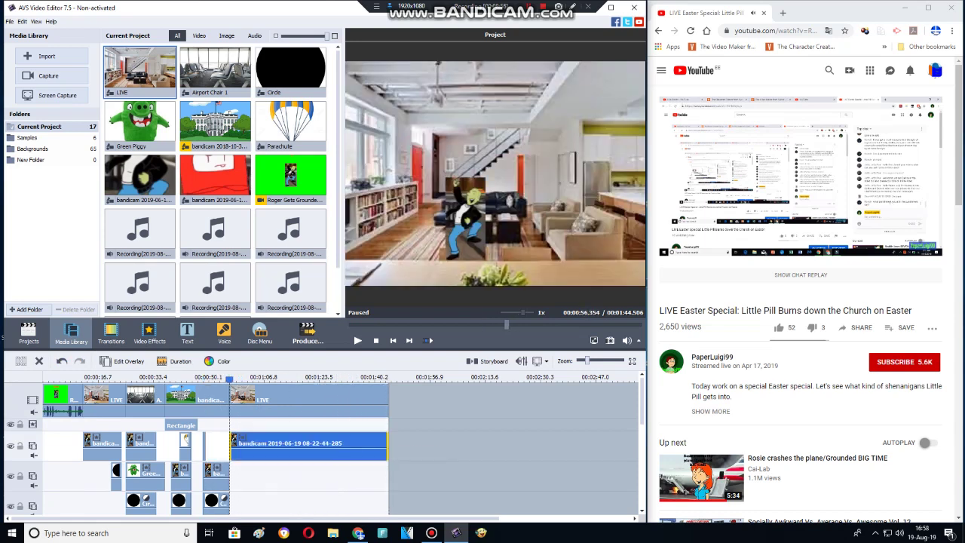
pyautogui.moveTo(215, 177); pyautogui.dragTo(396, 452)
pyautogui.moveTo(415, 490); pyautogui.dragTo(413, 492)
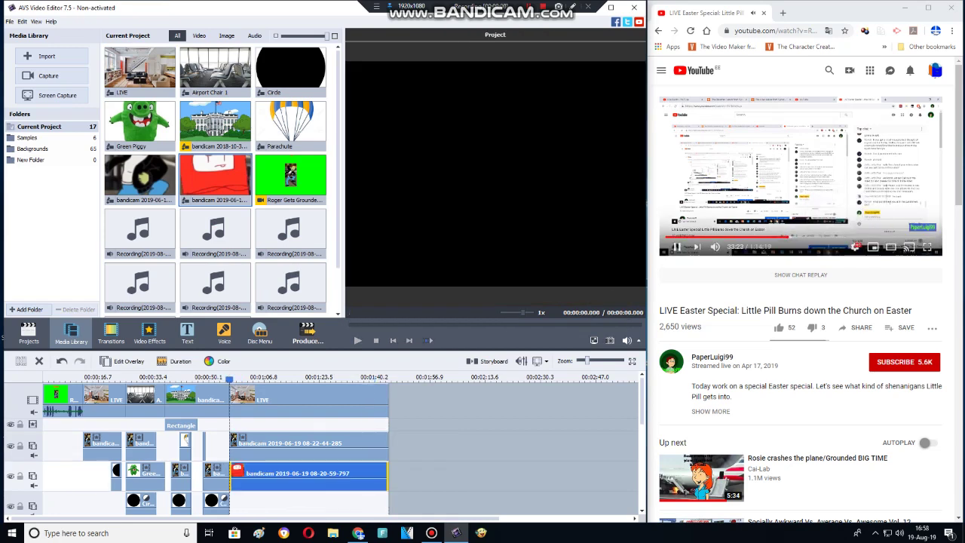
pyautogui.doubleClick(309, 475)
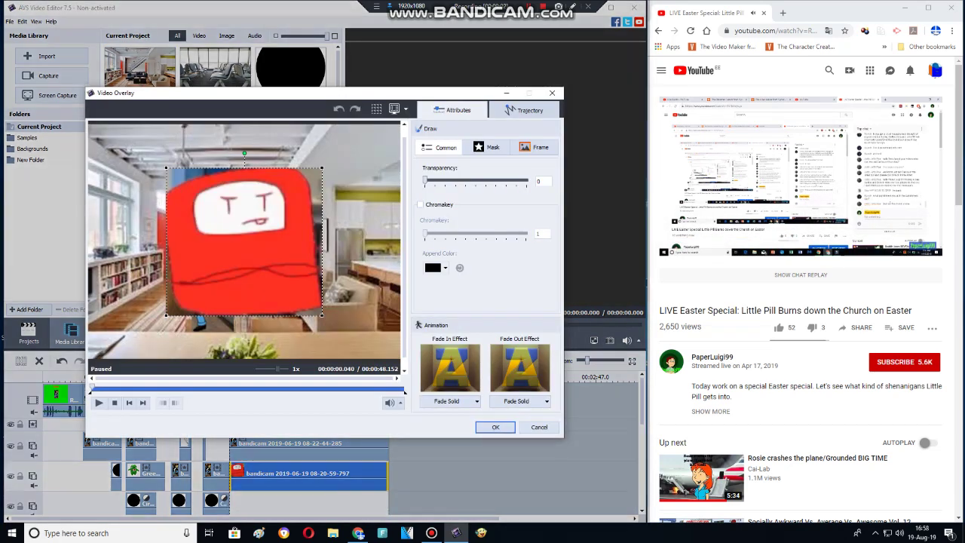
pyautogui.moveTo(322, 315); pyautogui.dragTo(277, 272)
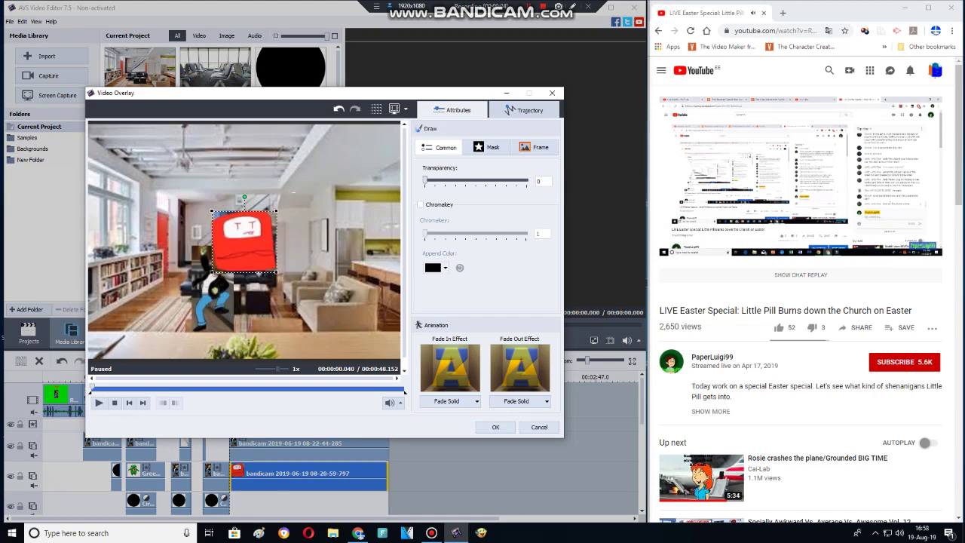
pyautogui.moveTo(244, 242); pyautogui.dragTo(285, 302)
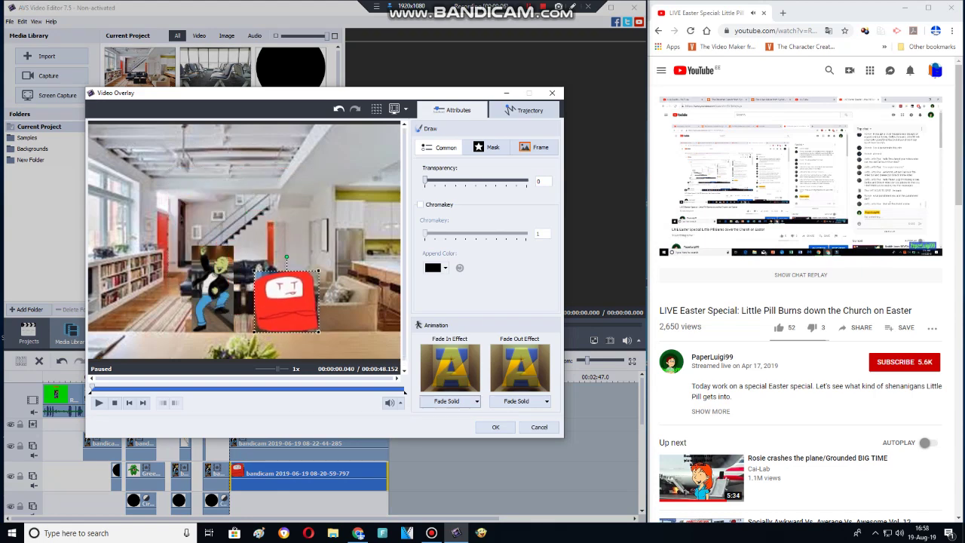
pyautogui.click(495, 428)
# Record a voice line of about 10 seconds for the second living room scene starting at 00:00:56.354
pyautogui.click(224, 333)
pyautogui.click(207, 224)
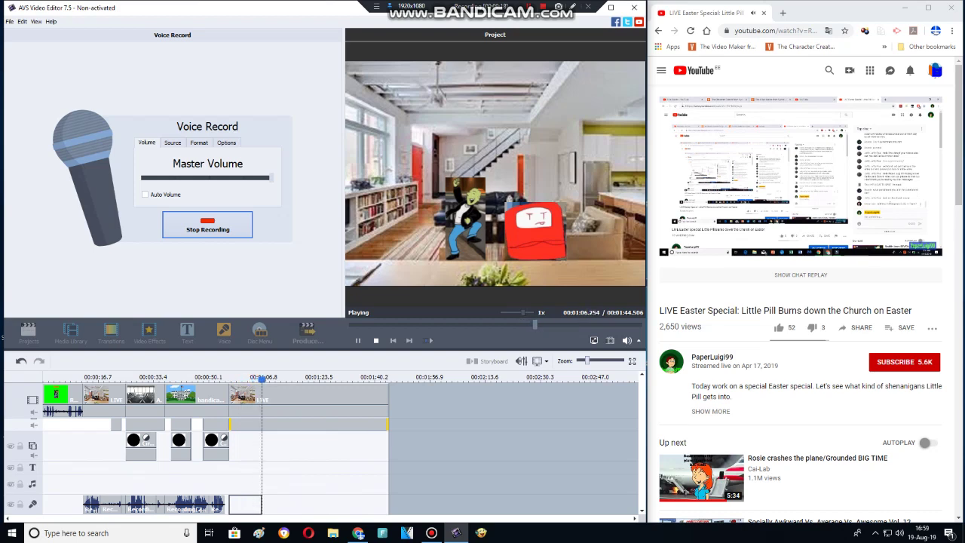
pyautogui.click(208, 226)
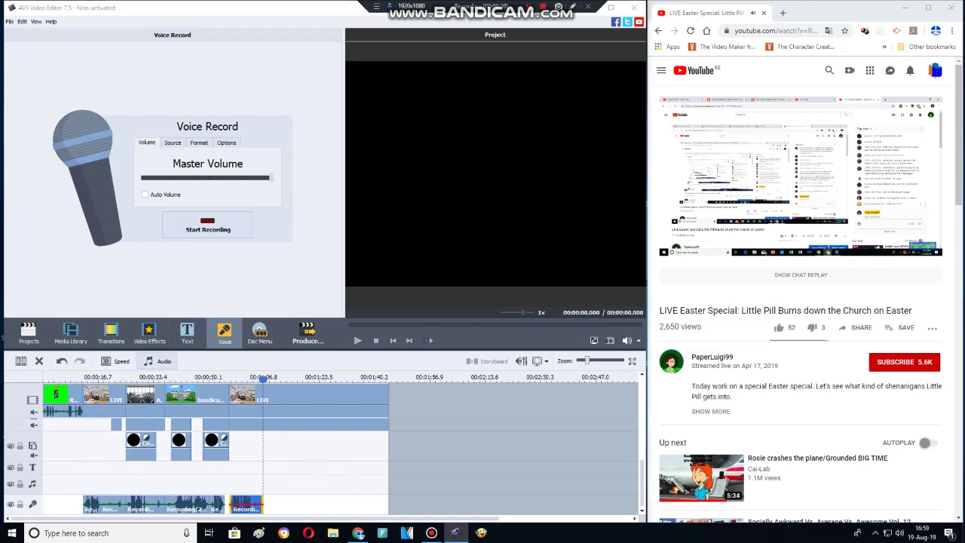
# Adjust the audio settings of the voice clip just recorded for the second living room scene
pyautogui.click(158, 361)
pyautogui.click(508, 350)
pyautogui.click(503, 363)
pyautogui.click(461, 399)
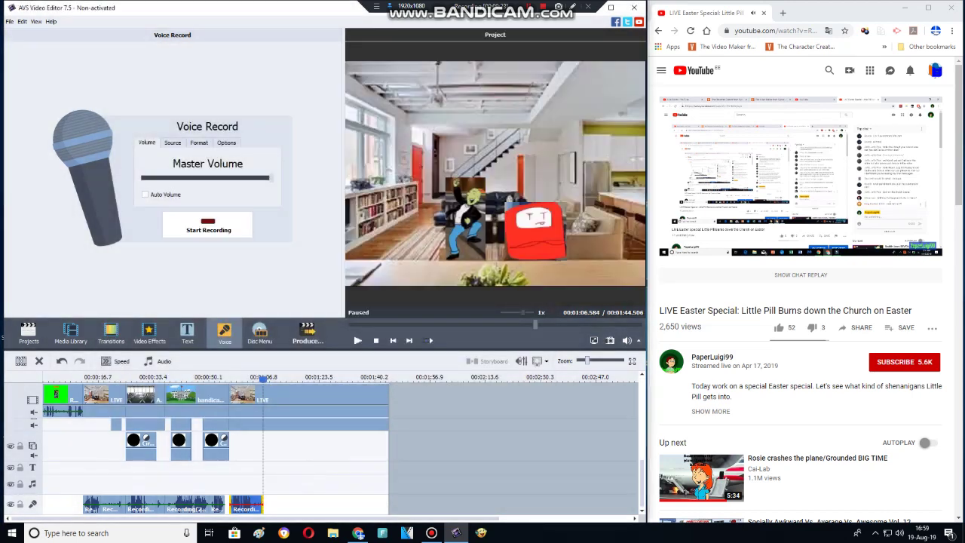
# Record another short voice line from 00:01:06.584 and trim the last LIVE clip and its overlays to that time
pyautogui.click(207, 226)
pyautogui.click(207, 226)
pyautogui.click(20, 504)
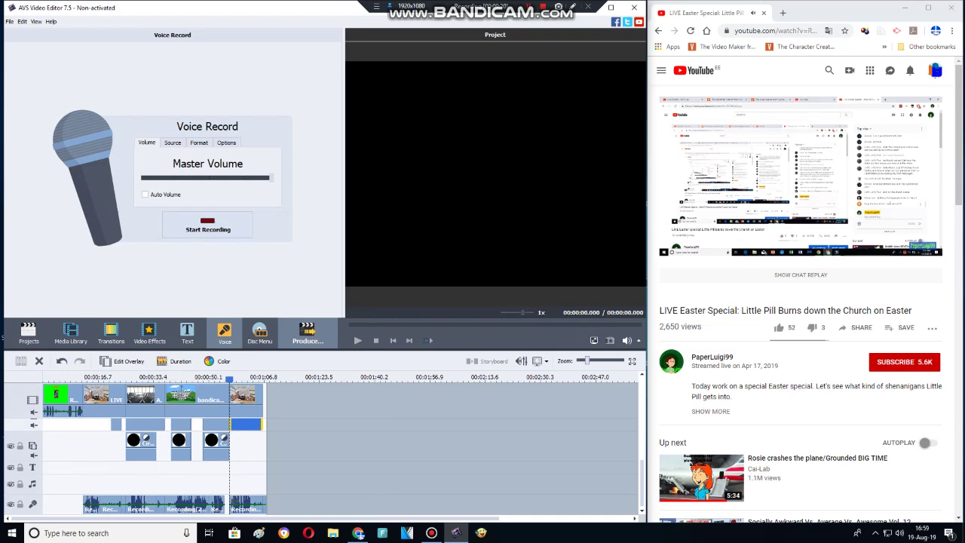
# Set the project to be produced as a WMV video file with the 960x720 profile
pyautogui.moveTo(456, 532)
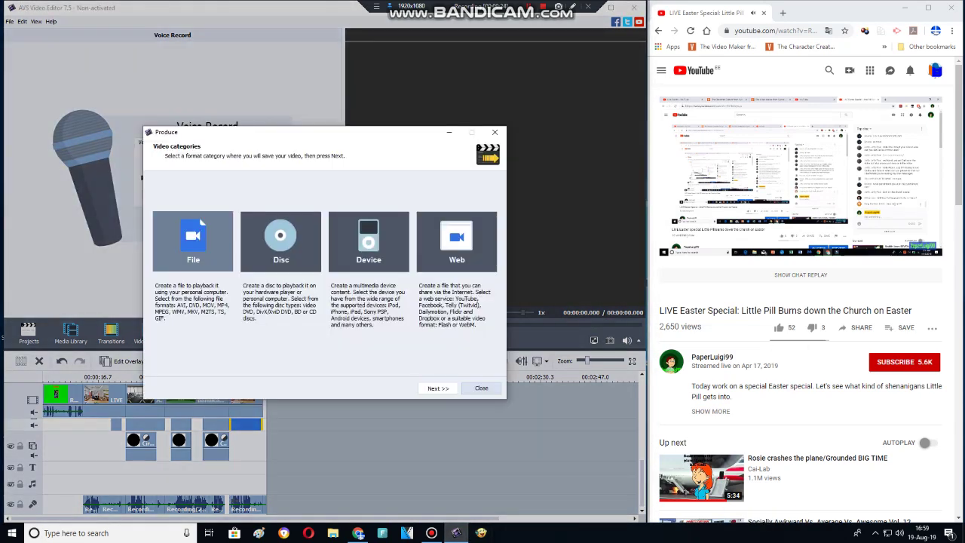
pyautogui.click(437, 388)
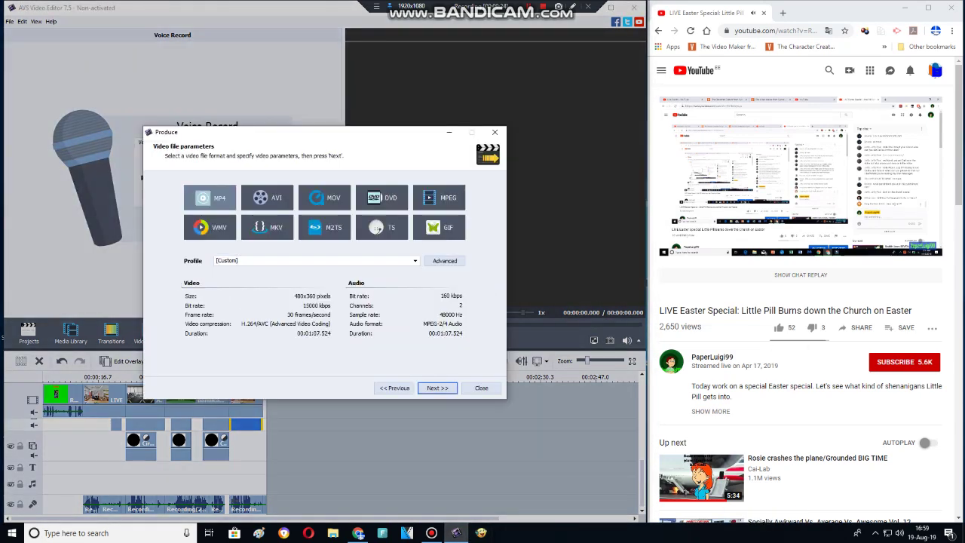
pyautogui.click(209, 227)
pyautogui.click(316, 260)
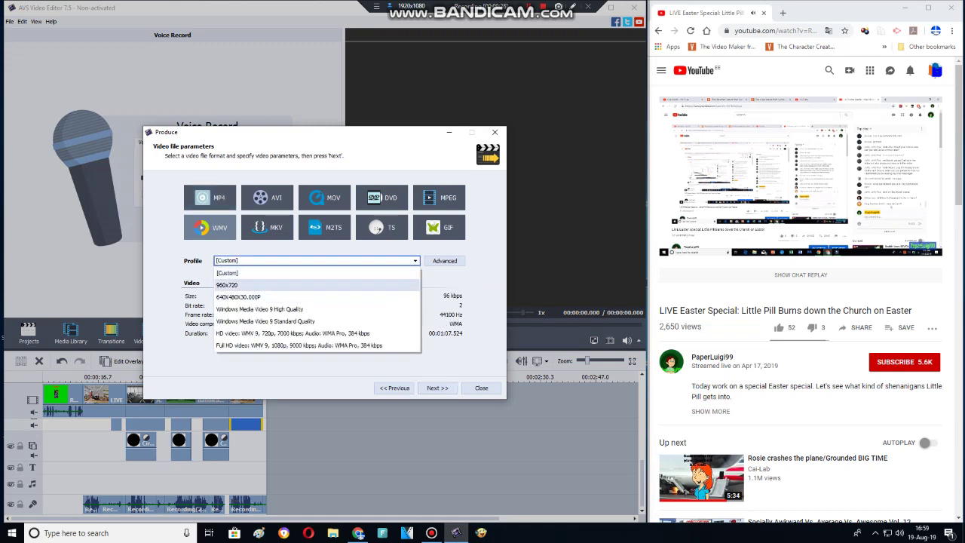
pyautogui.click(227, 284)
pyautogui.click(438, 388)
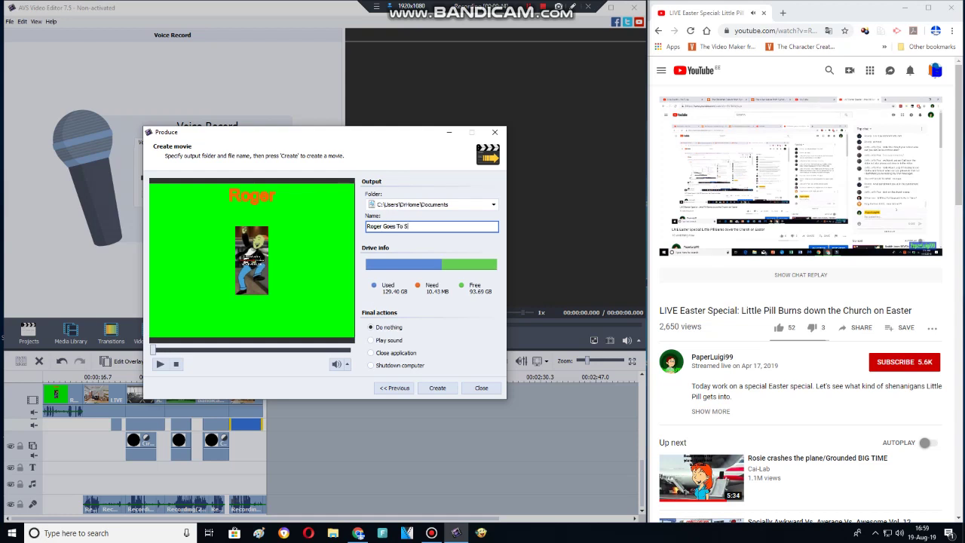
# Name the movie "Roger Goes To Skydiving And Gets Grounded And Concussion Time" and start creating it, accepting the watermark
pyautogui.write('Roger Goes To Skydiving And Gets')
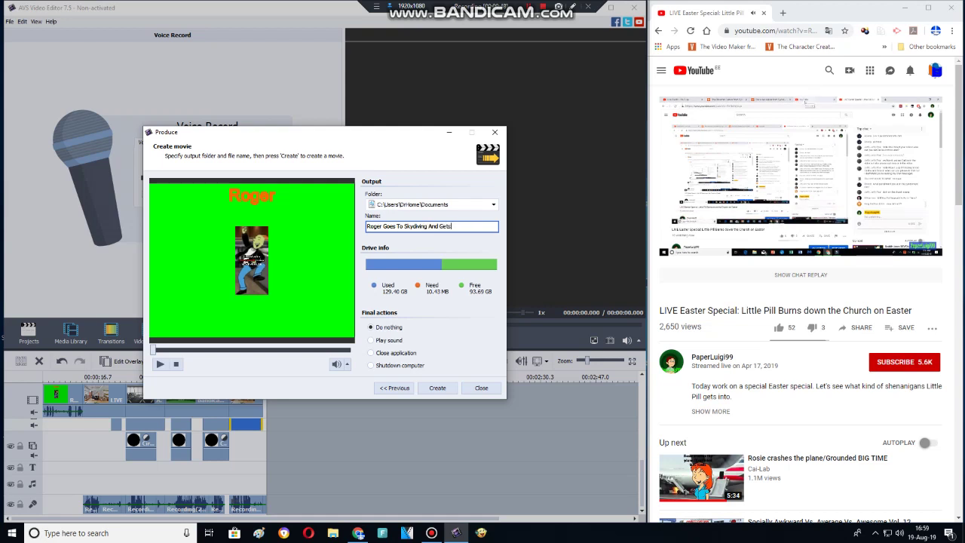
pyautogui.write(' Grounded')
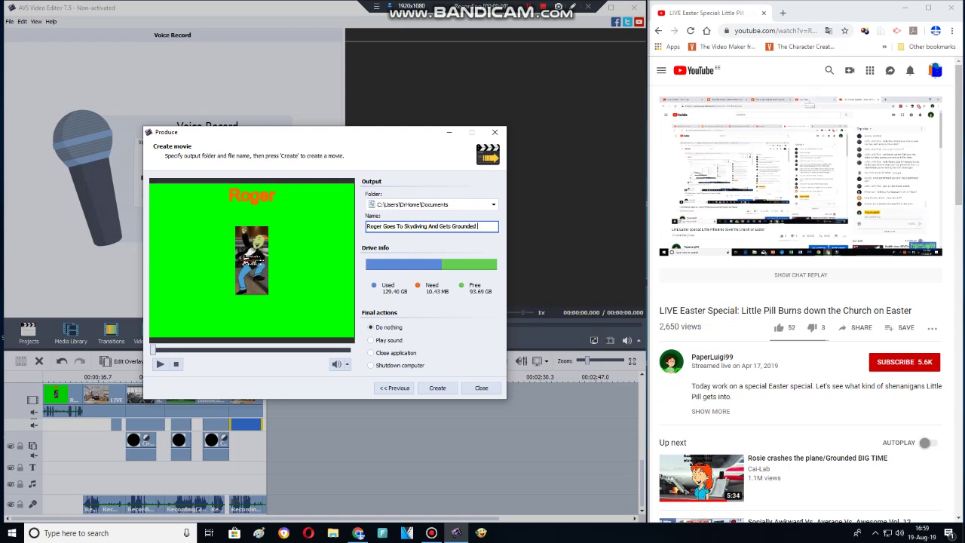
pyautogui.write(' And Con')
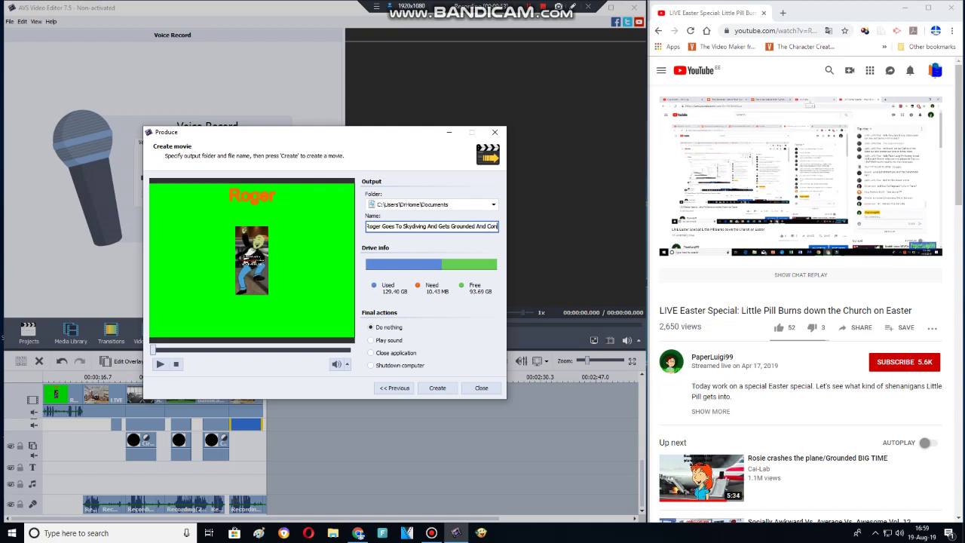
pyautogui.write('cussion Time')
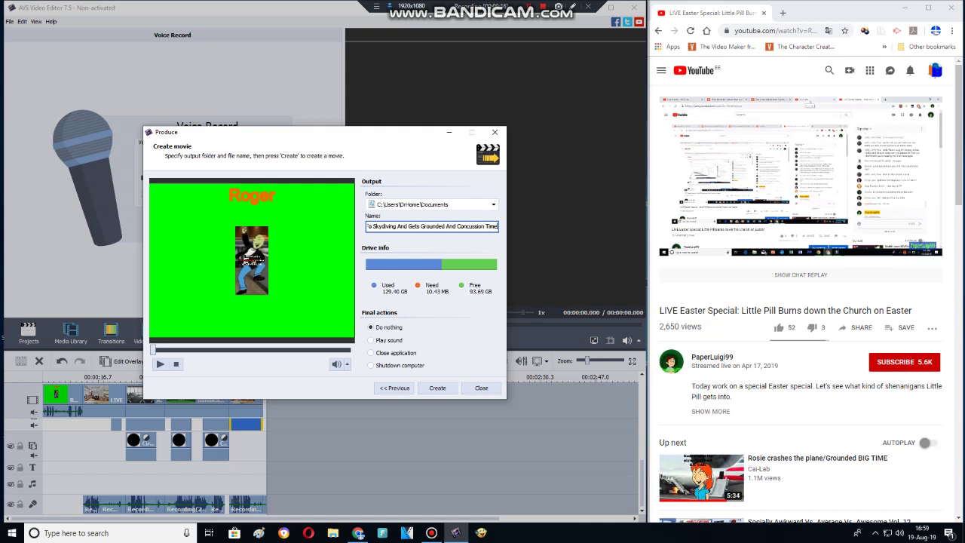
pyautogui.press('Return')
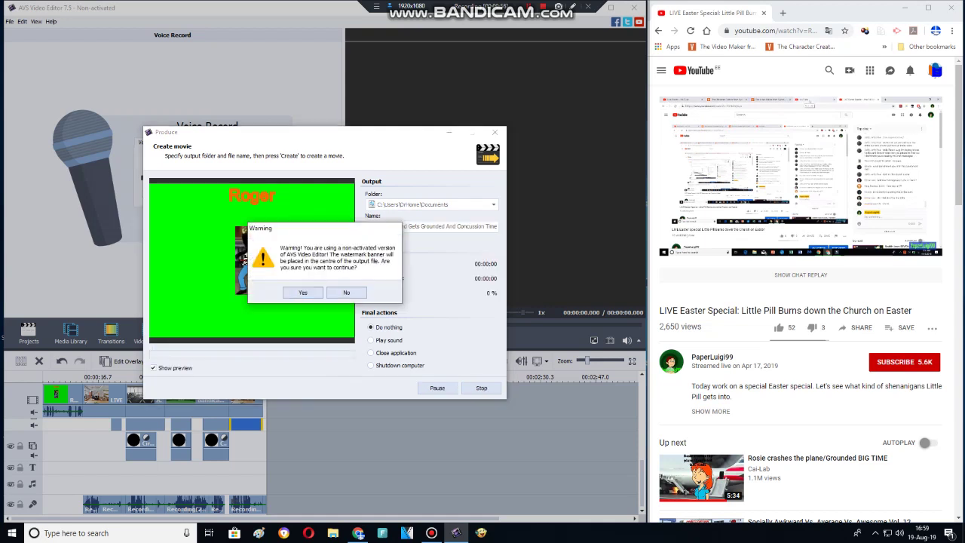
pyautogui.press('Return')
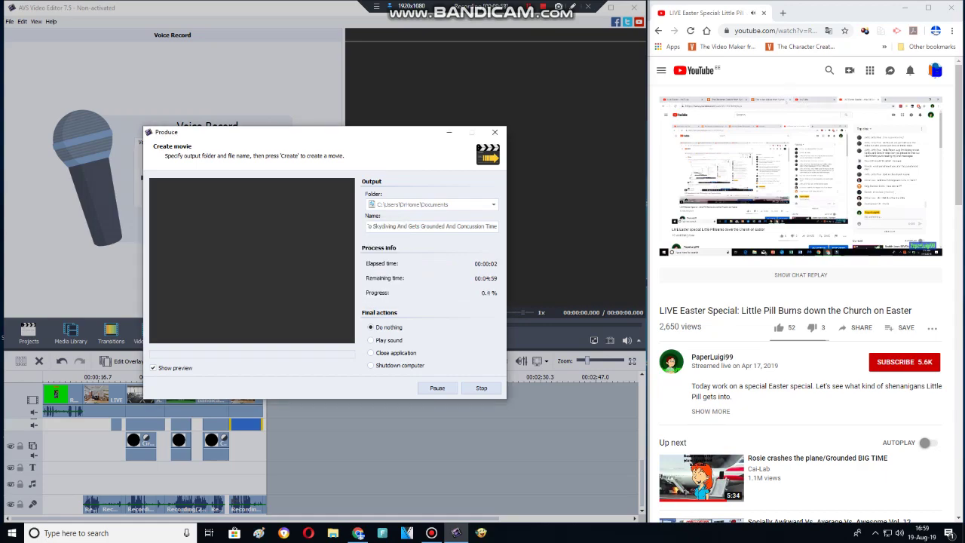